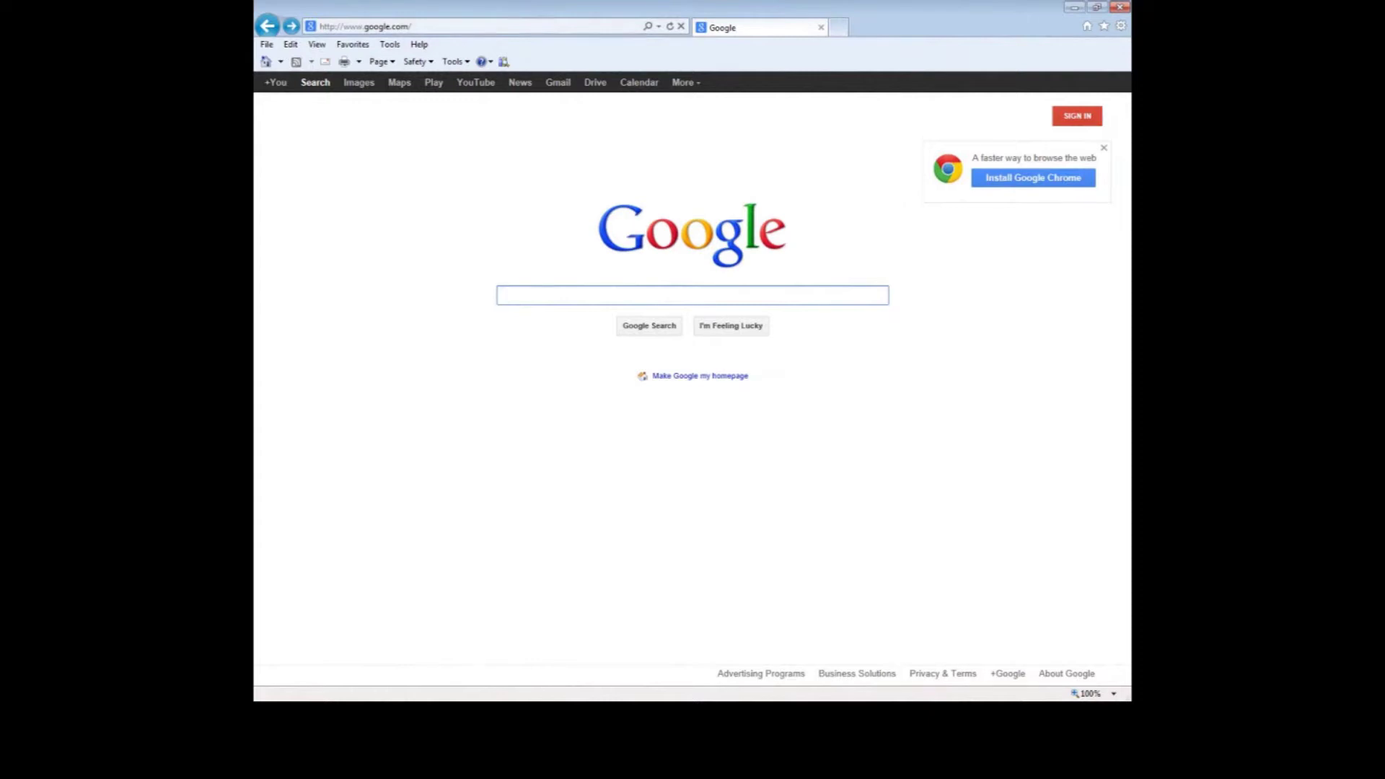
{"action": "left_click", "coordinate": [482, 27]}
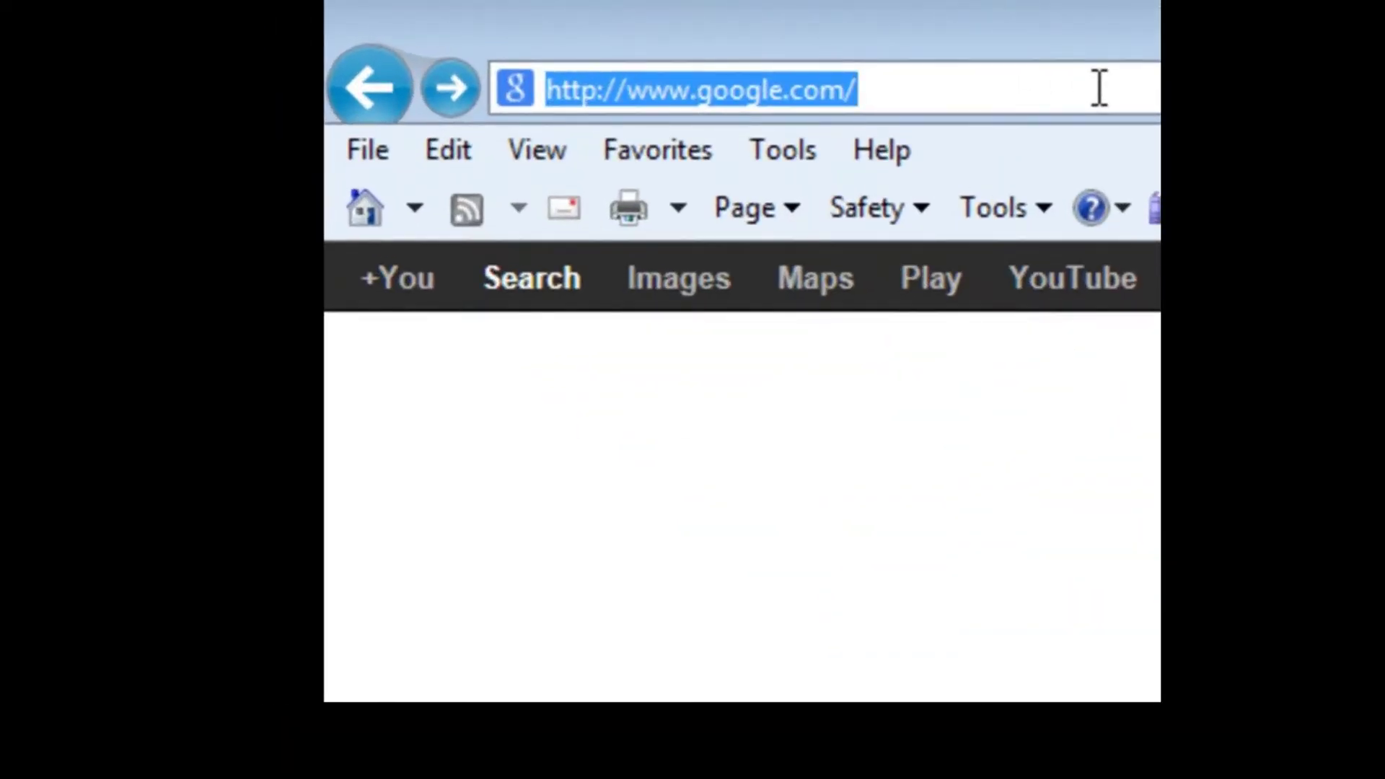
{"action": "type", "text": "www"}
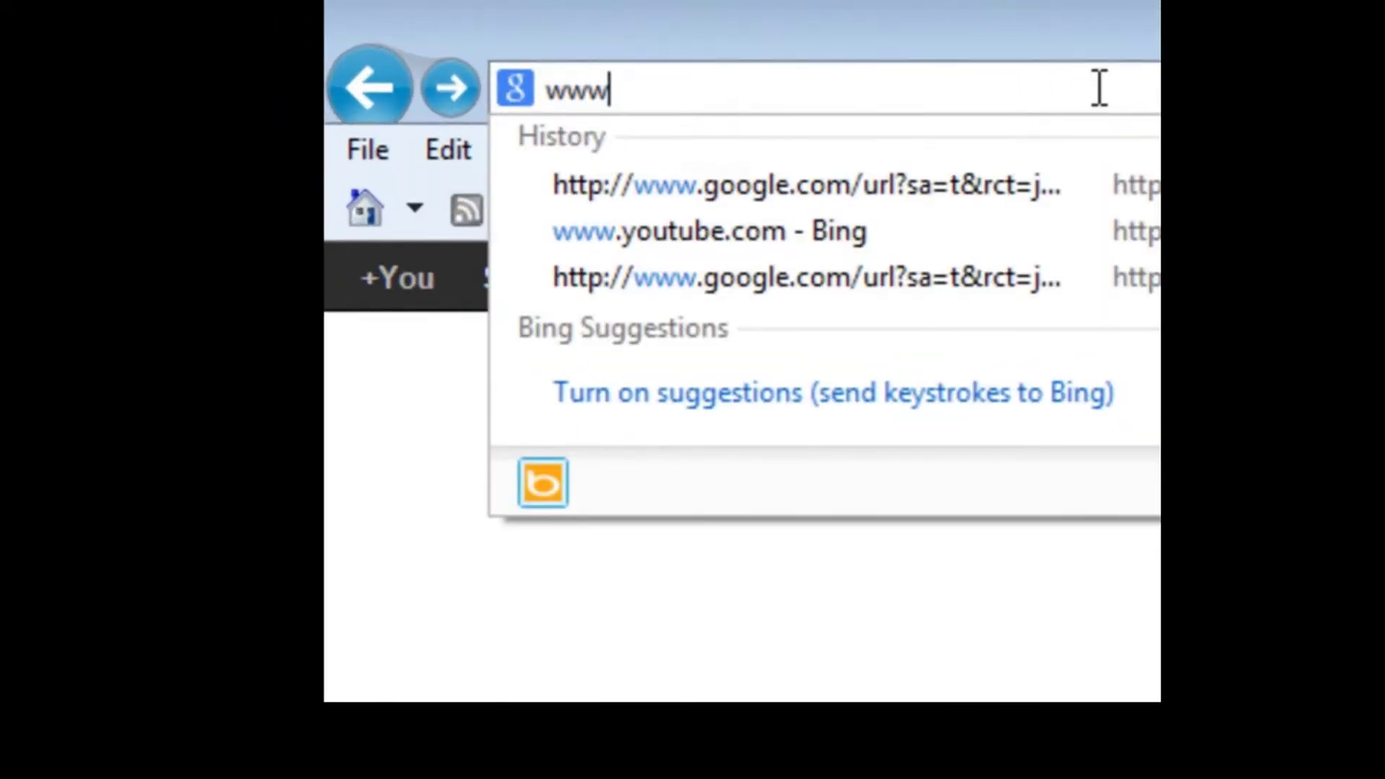
{"action": "type", "text": ".pointwise.com/"}
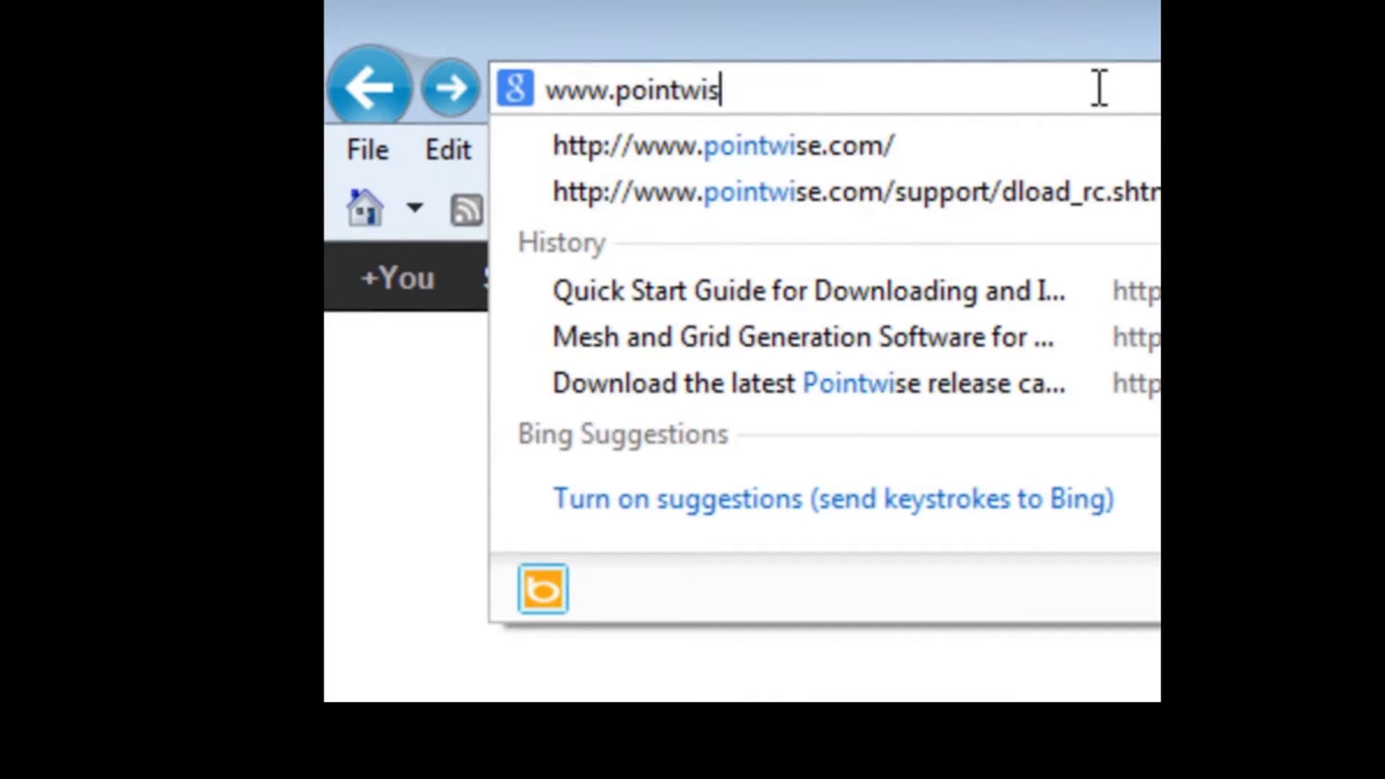
{"action": "key", "text": "Return"}
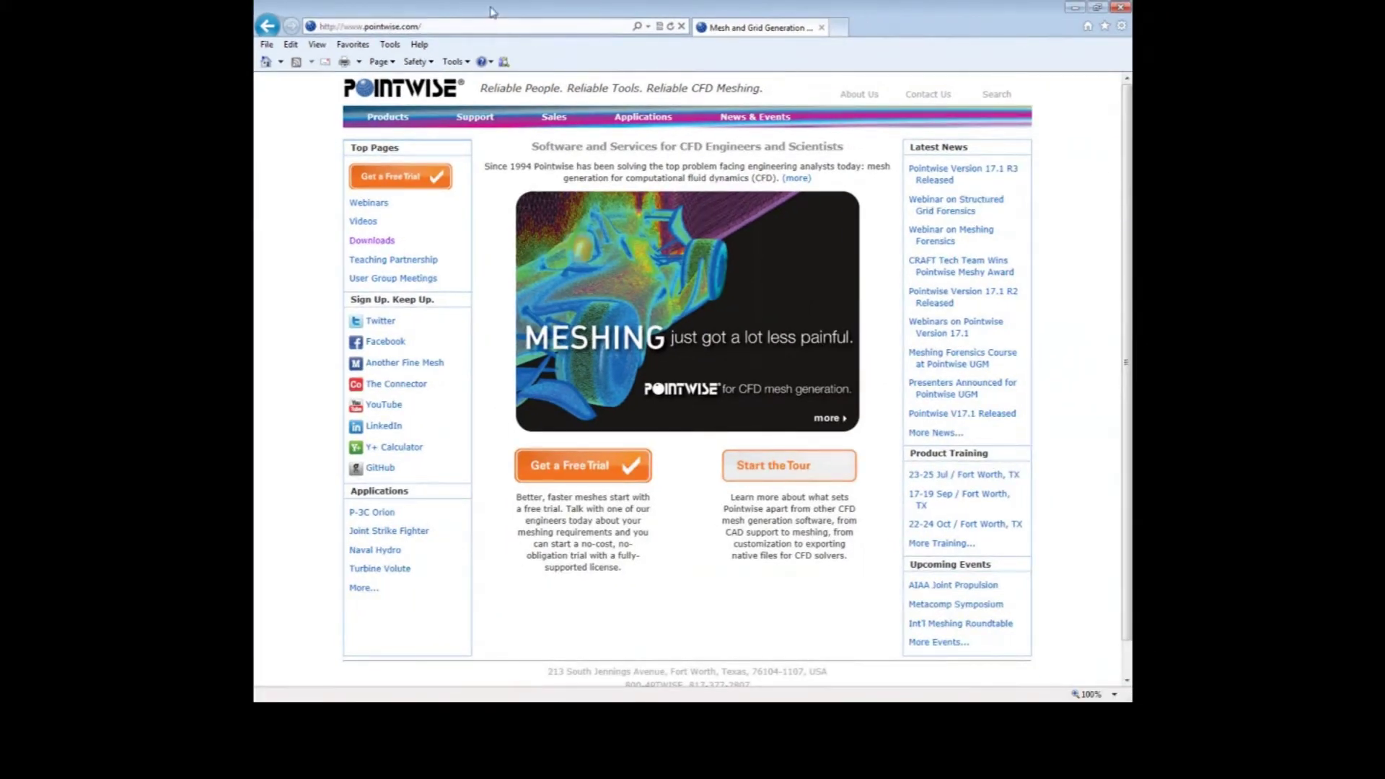
{"action": "mouse_move", "coordinate": [476, 119]}
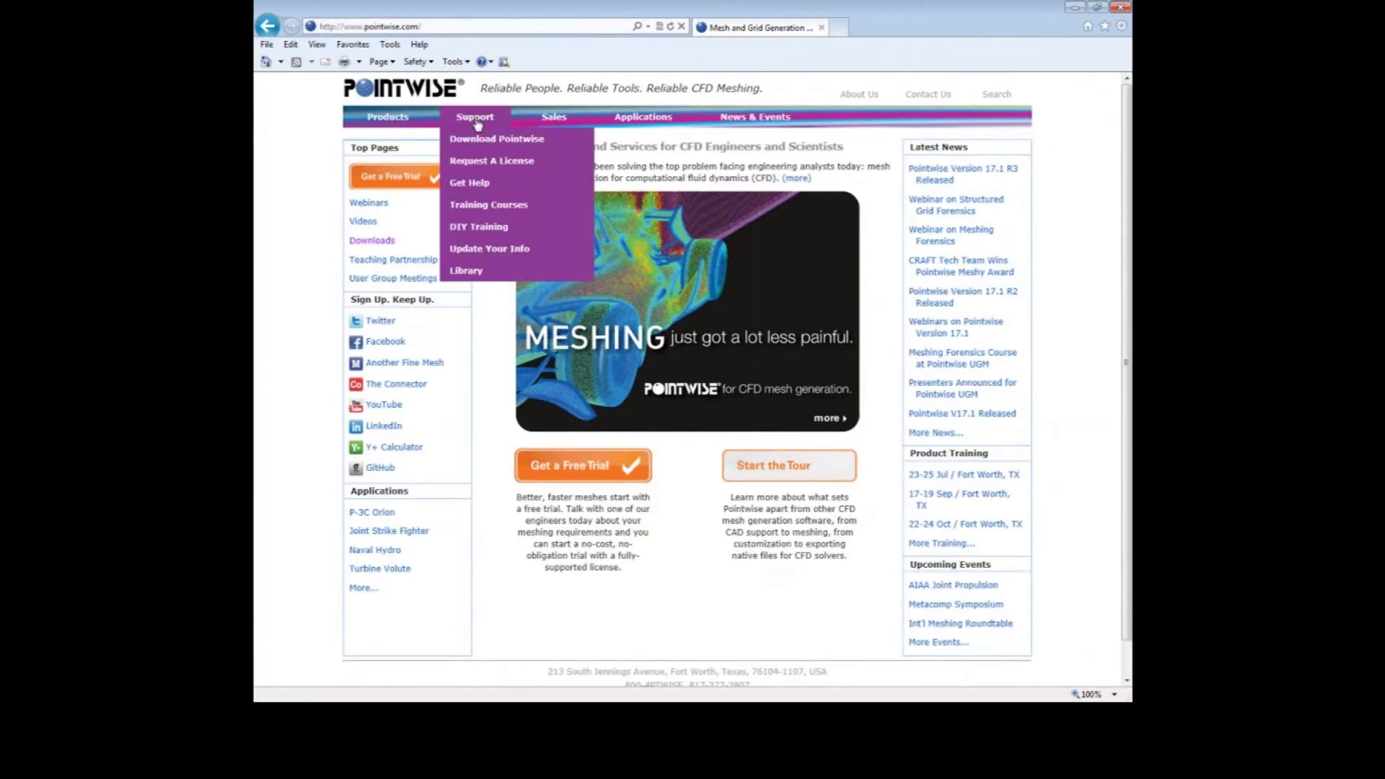
{"action": "left_click", "coordinate": [478, 140]}
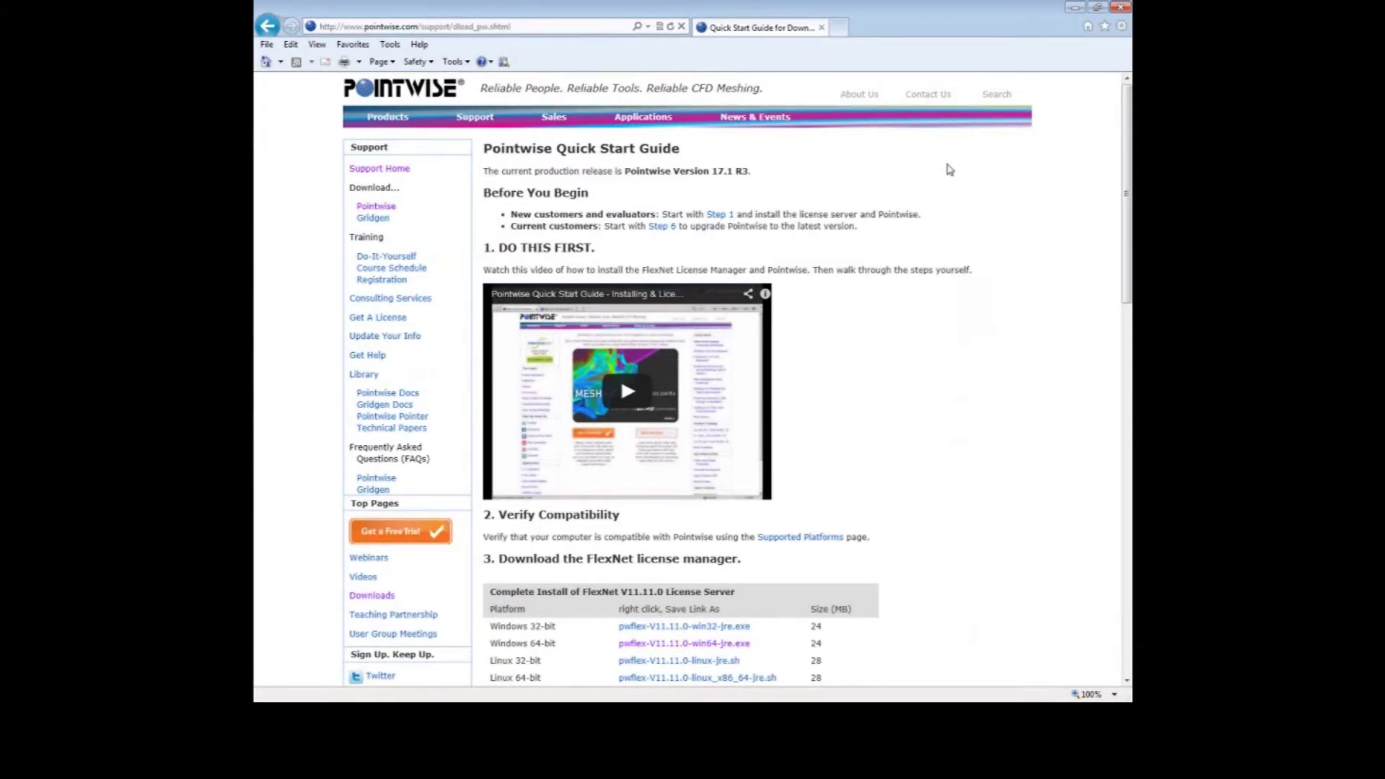
- Save the Windows 64-bit installer pwflex-V11.11.0-win64-jre.exe and open its Downloads folder
{"action": "left_click_drag", "start_coordinate": [1125, 175], "coordinate": [1129, 215]}
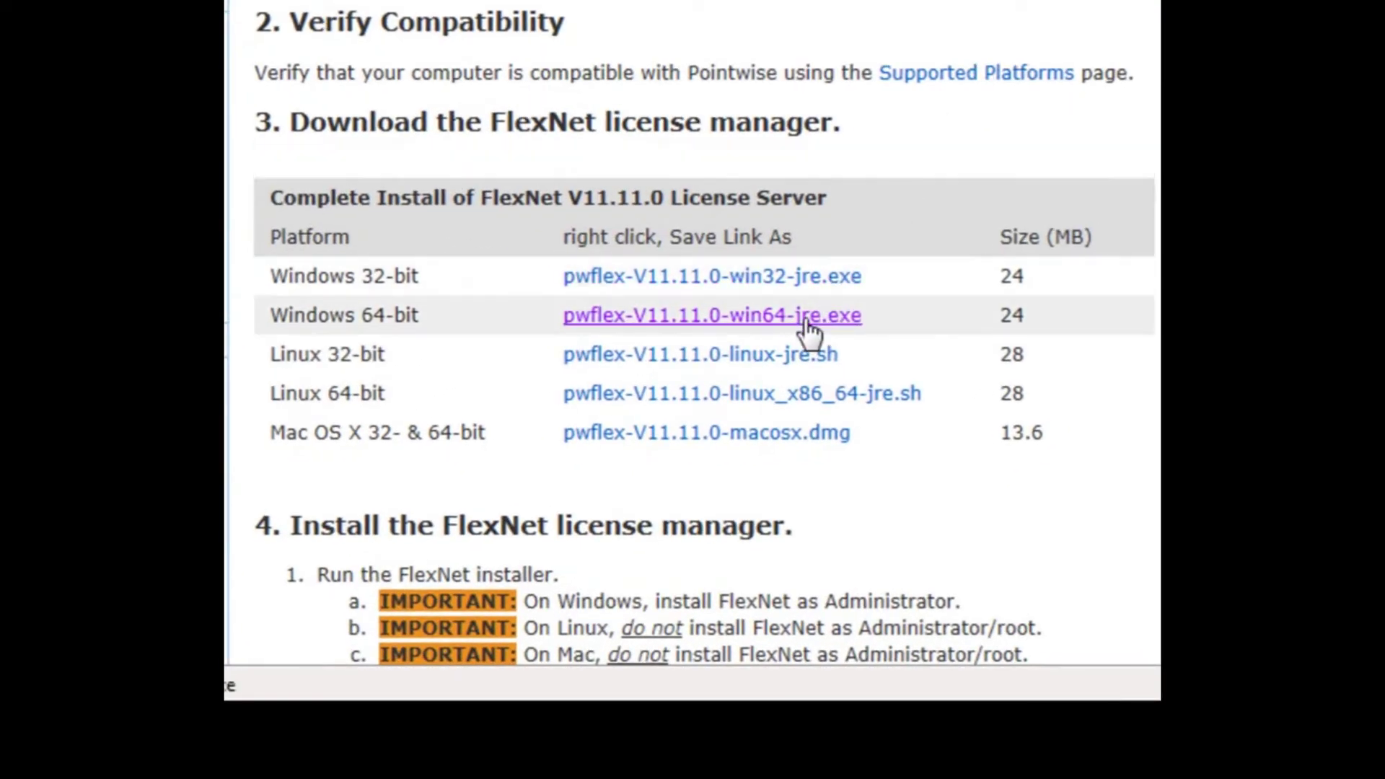
{"action": "left_click", "coordinate": [810, 317]}
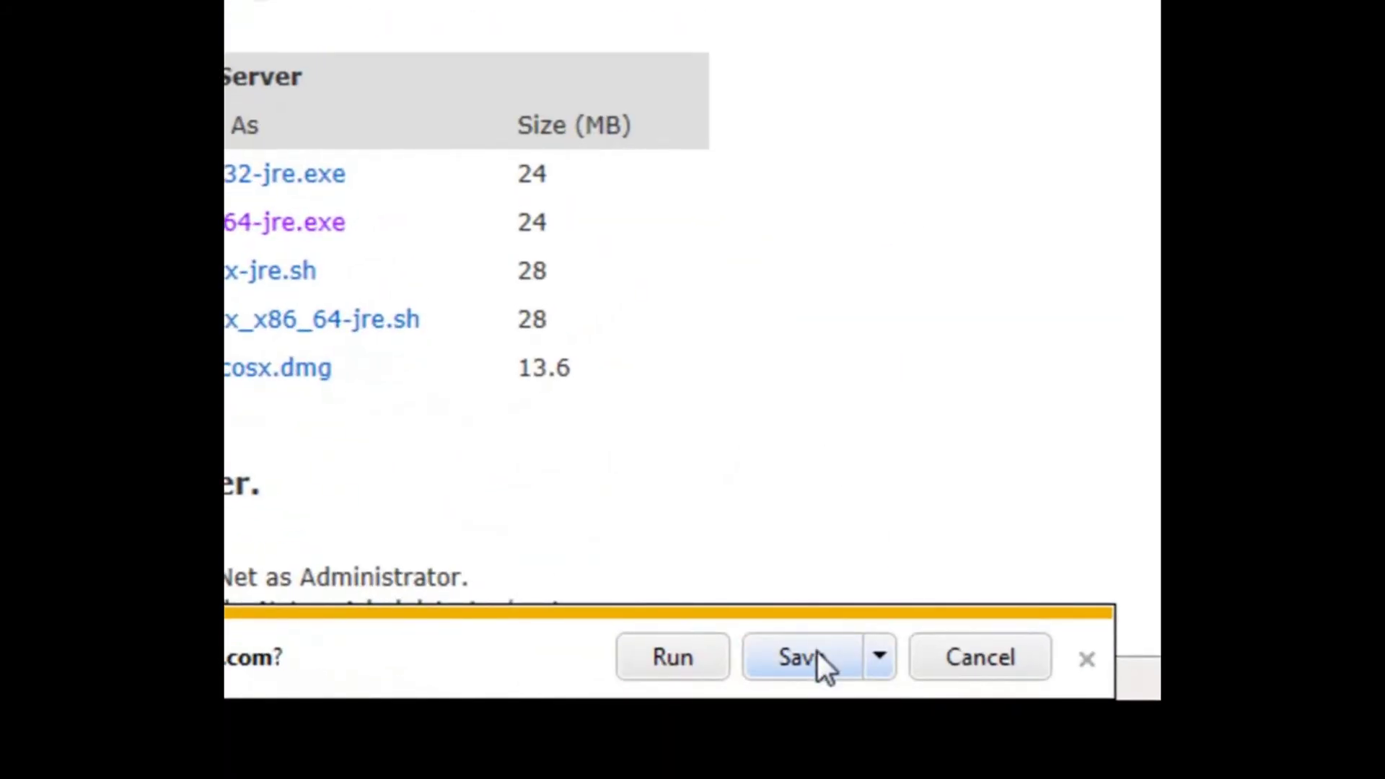
{"action": "left_click", "coordinate": [816, 651]}
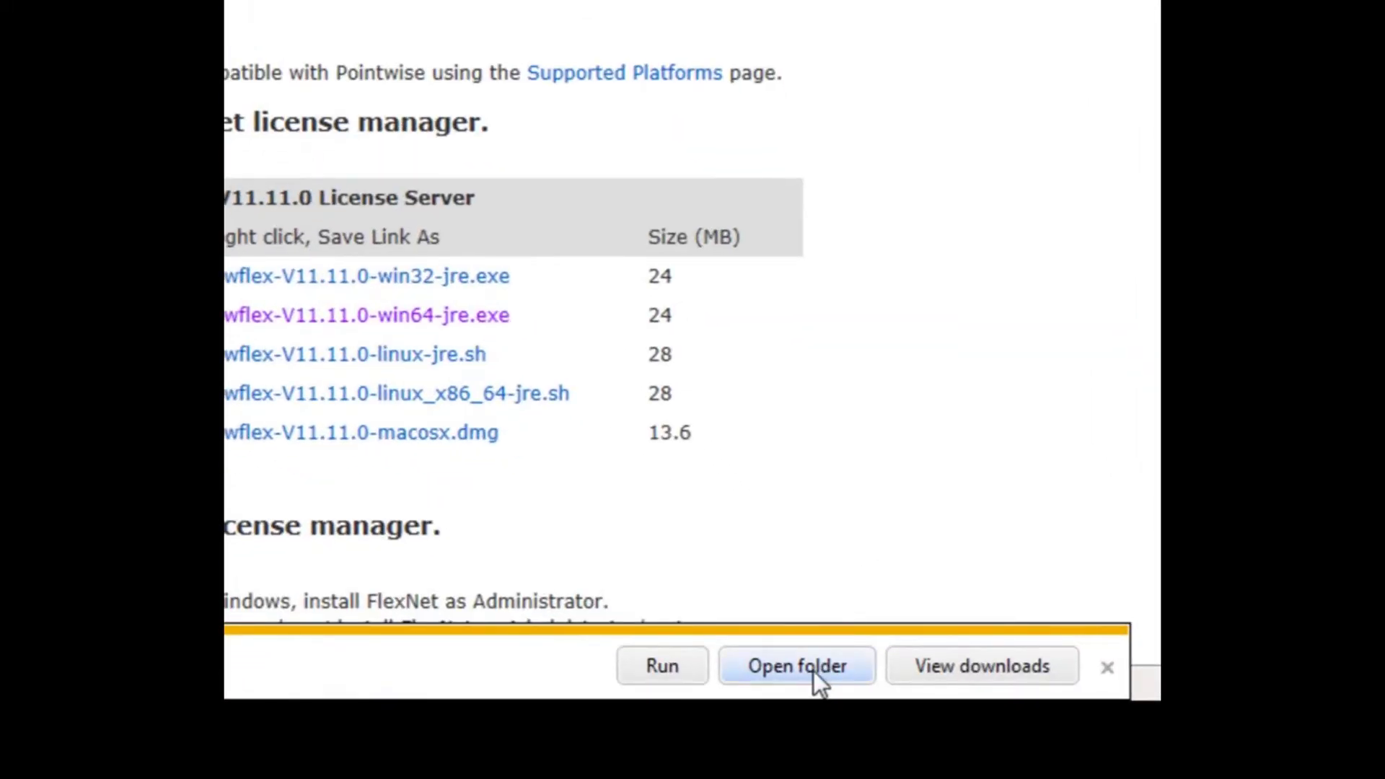
{"action": "left_click", "coordinate": [814, 667]}
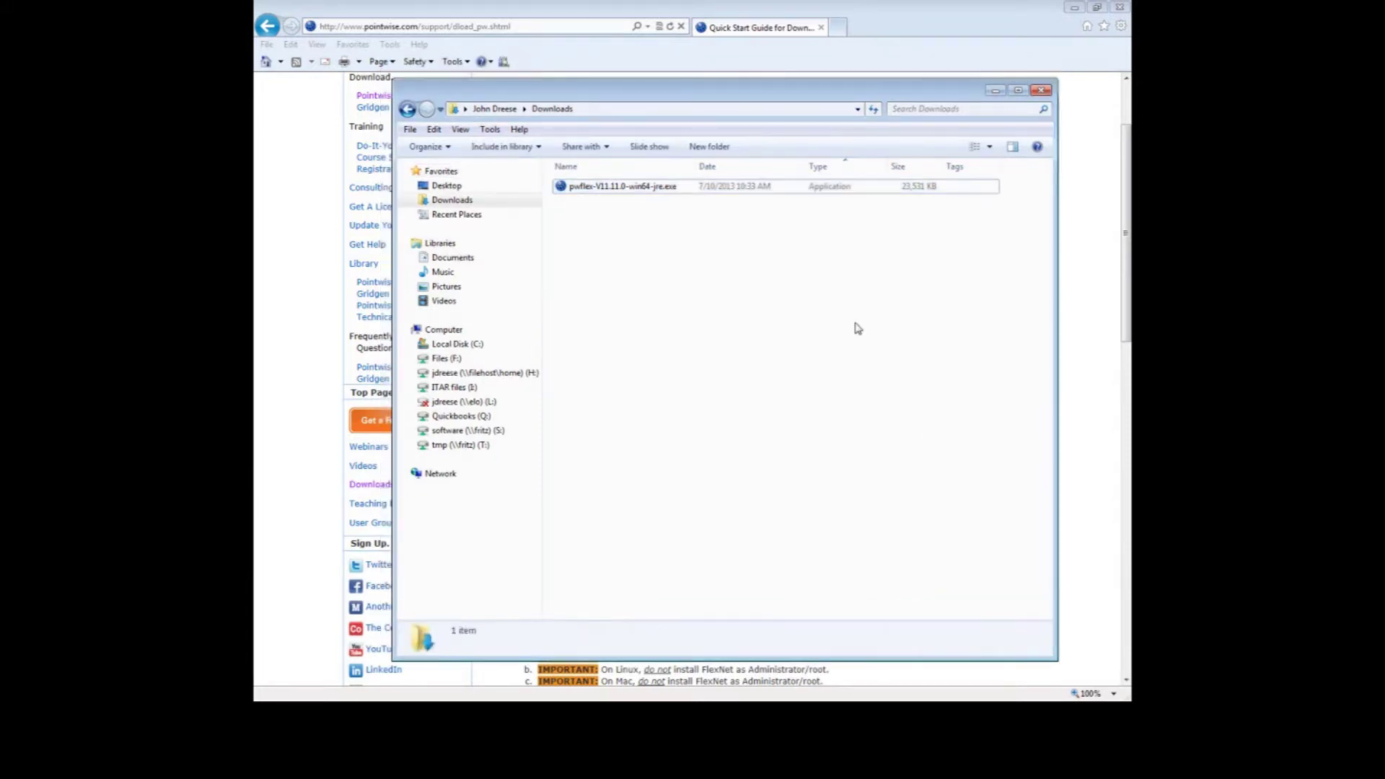
- Run pwflex-V11.11.0-win64-jre.exe from Downloads, allowing it past the security warning
{"action": "left_click", "coordinate": [629, 189]}
{"action": "double_click", "coordinate": [629, 189]}
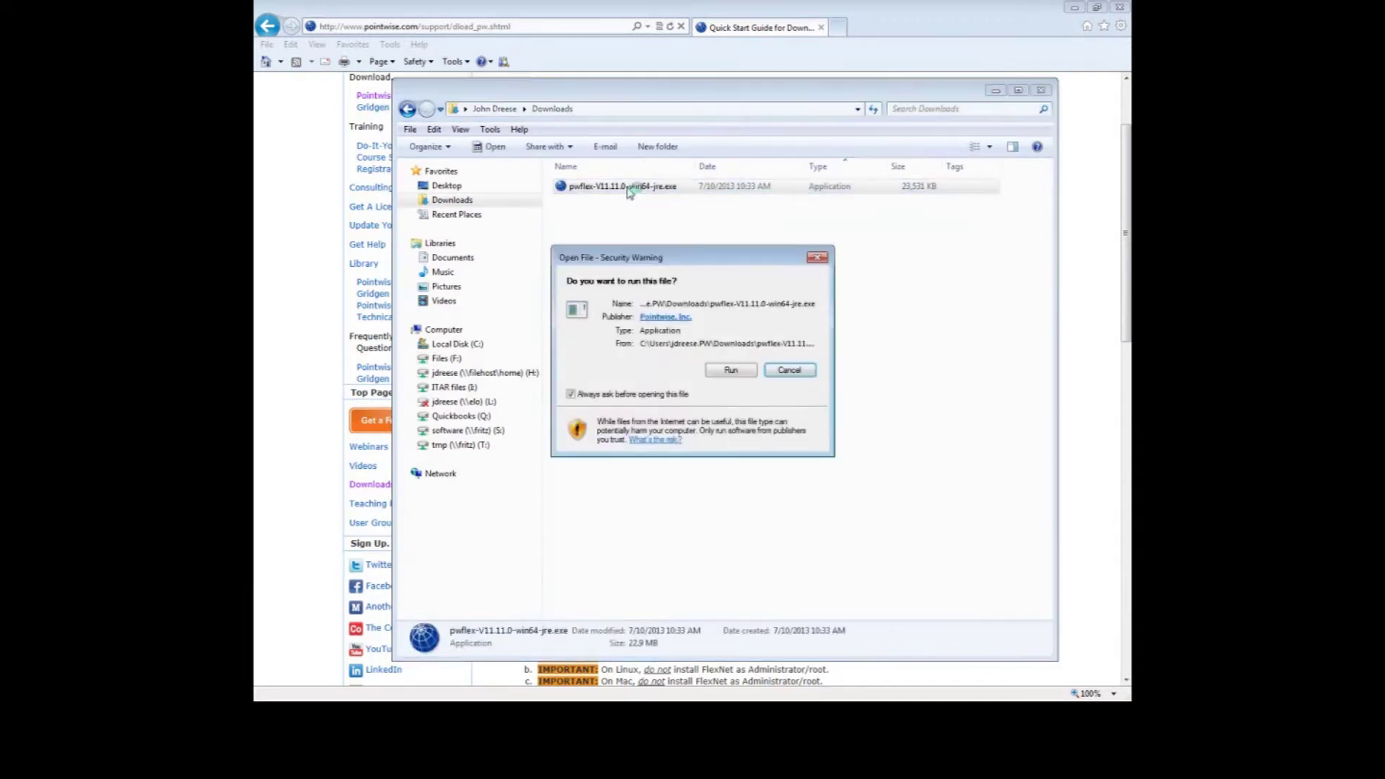
{"action": "left_click", "coordinate": [731, 371]}
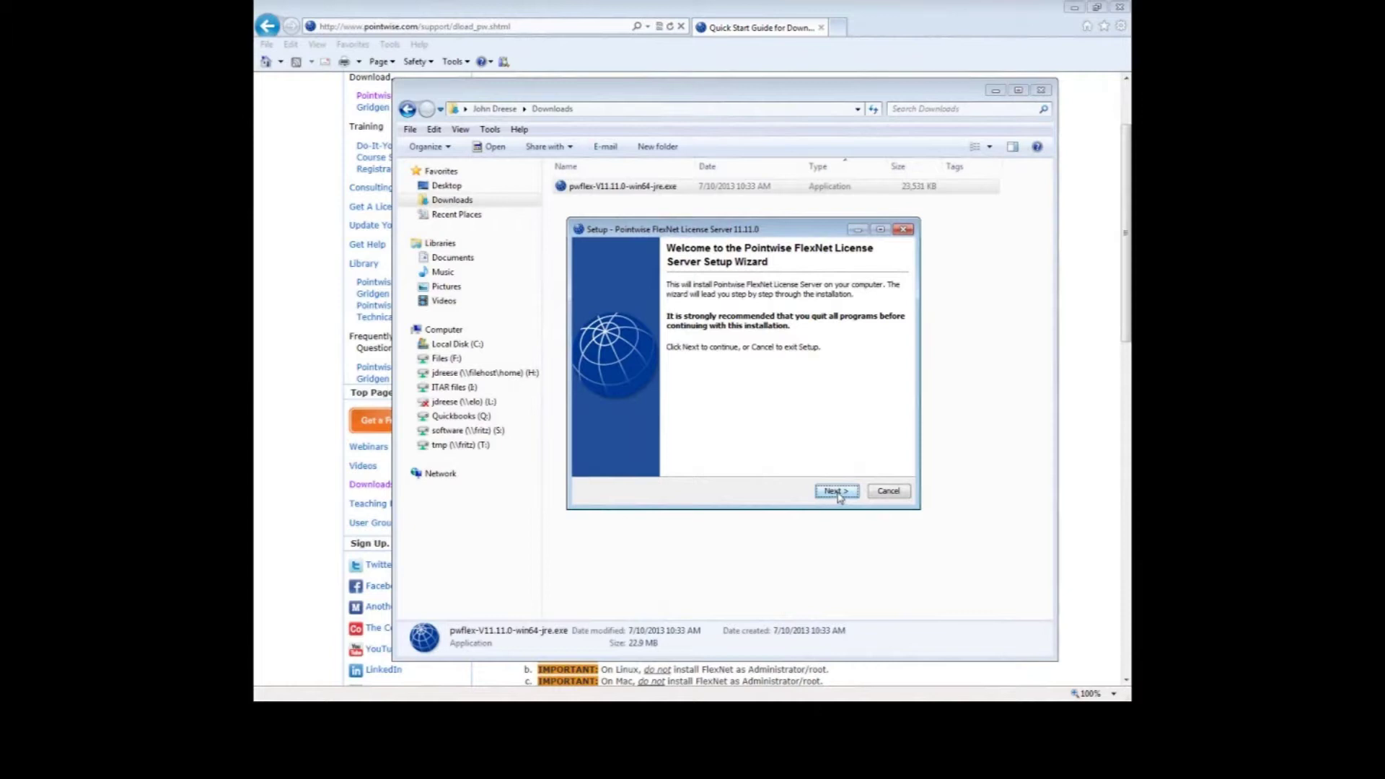
- Pass the welcome page, accept the agreement, and keep the default install and Start Menu folders
{"action": "left_click", "coordinate": [836, 491]}
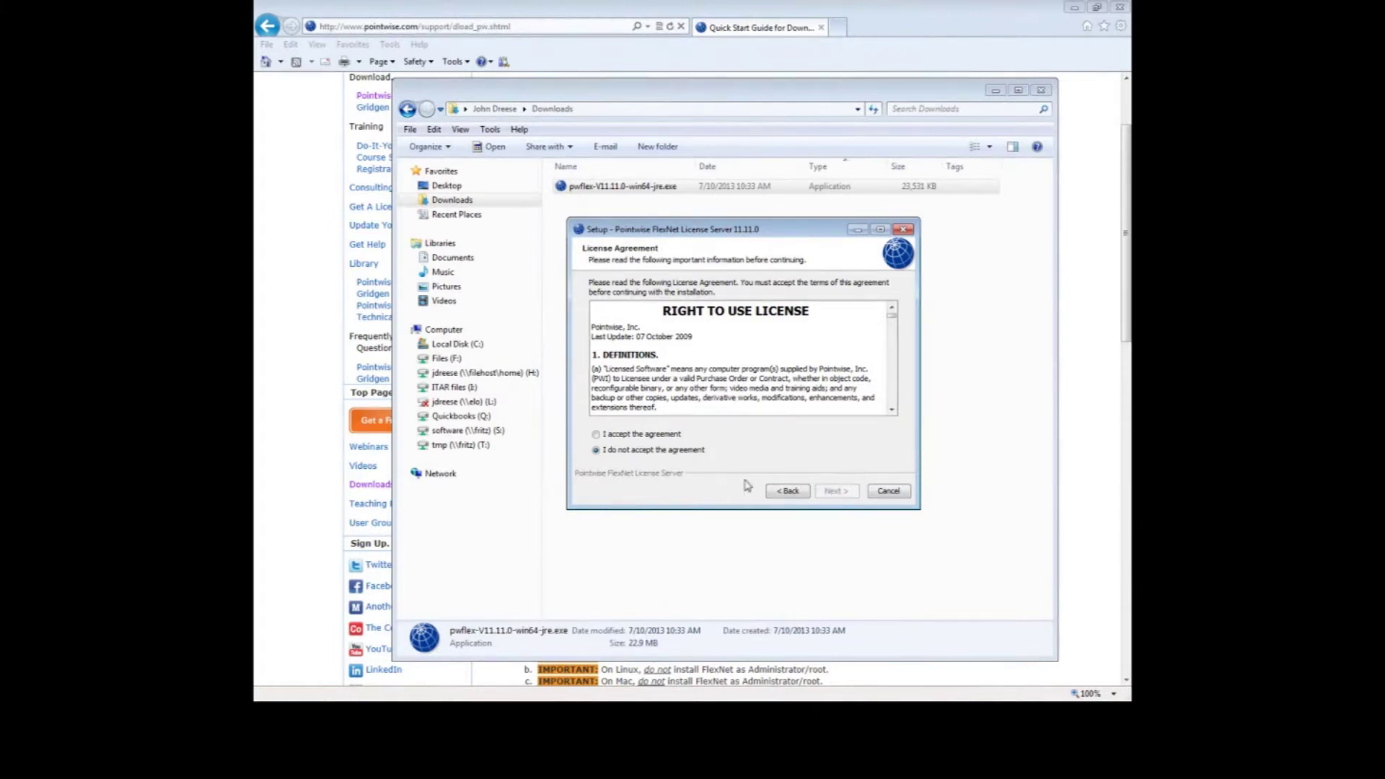
{"action": "left_click", "coordinate": [615, 434]}
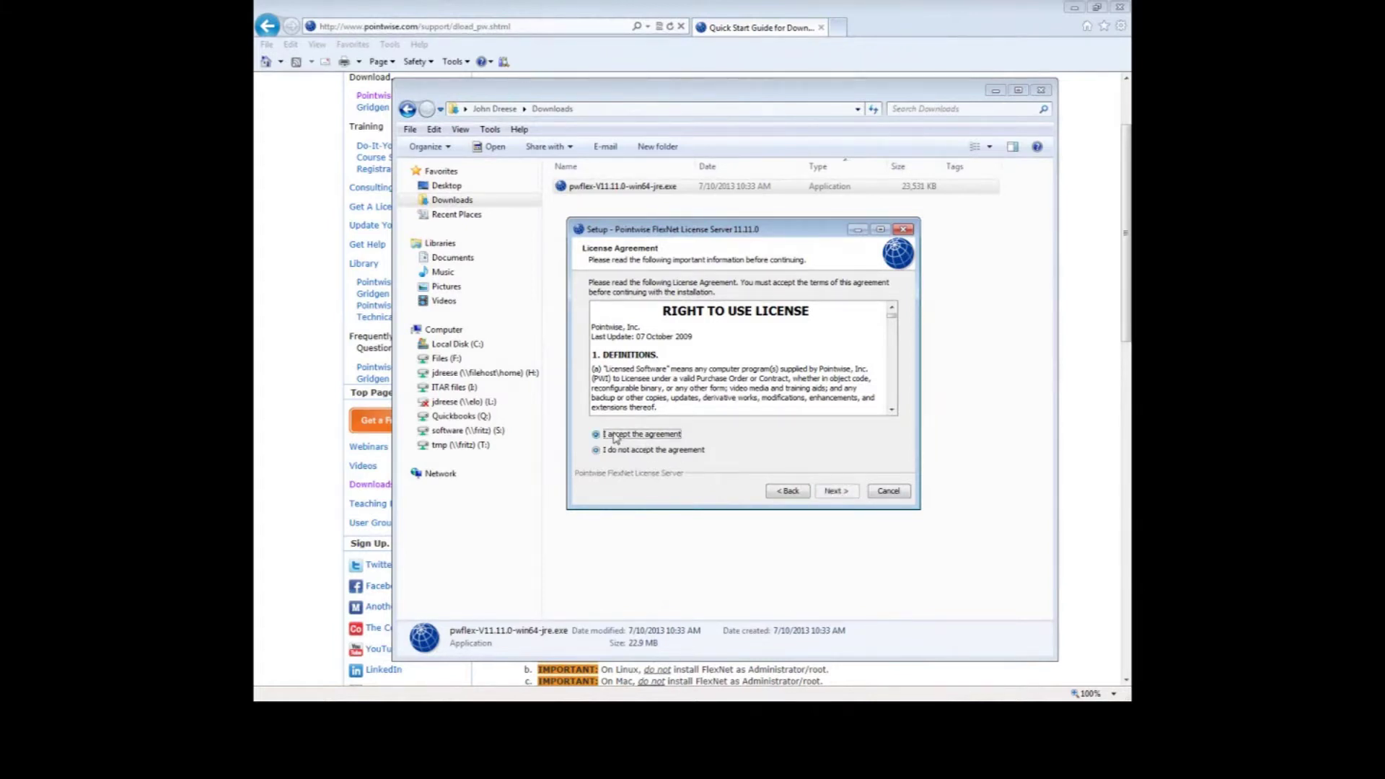
{"action": "left_click", "coordinate": [837, 492]}
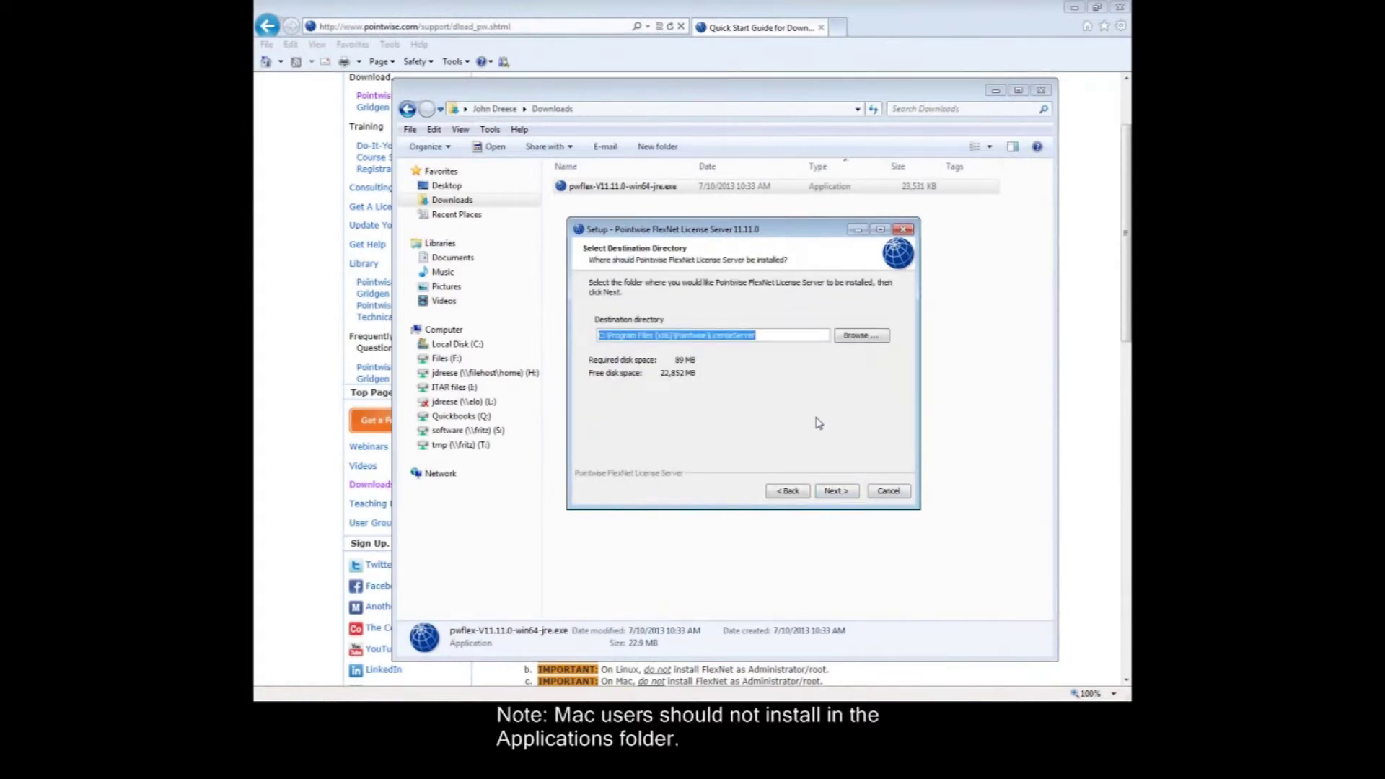
{"action": "left_click", "coordinate": [836, 492]}
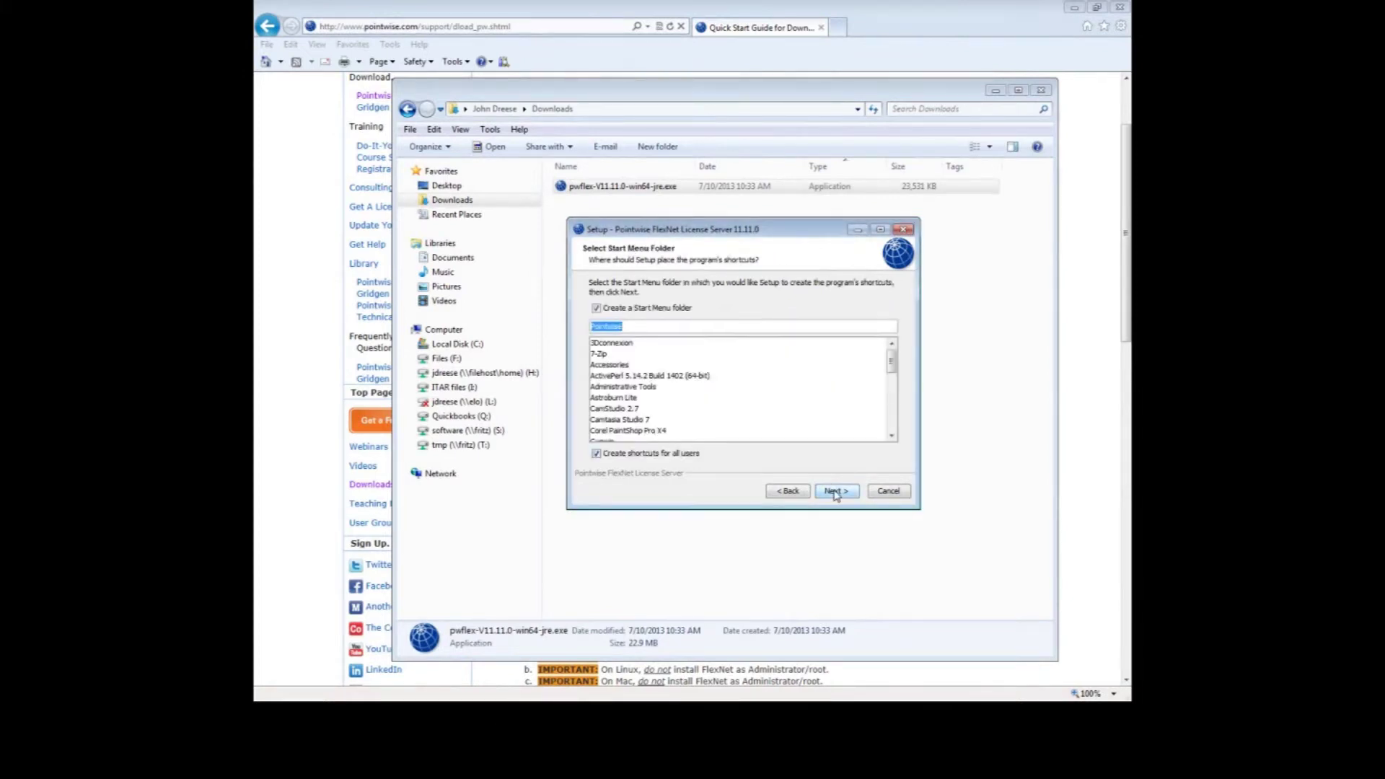
{"action": "left_click", "coordinate": [837, 491]}
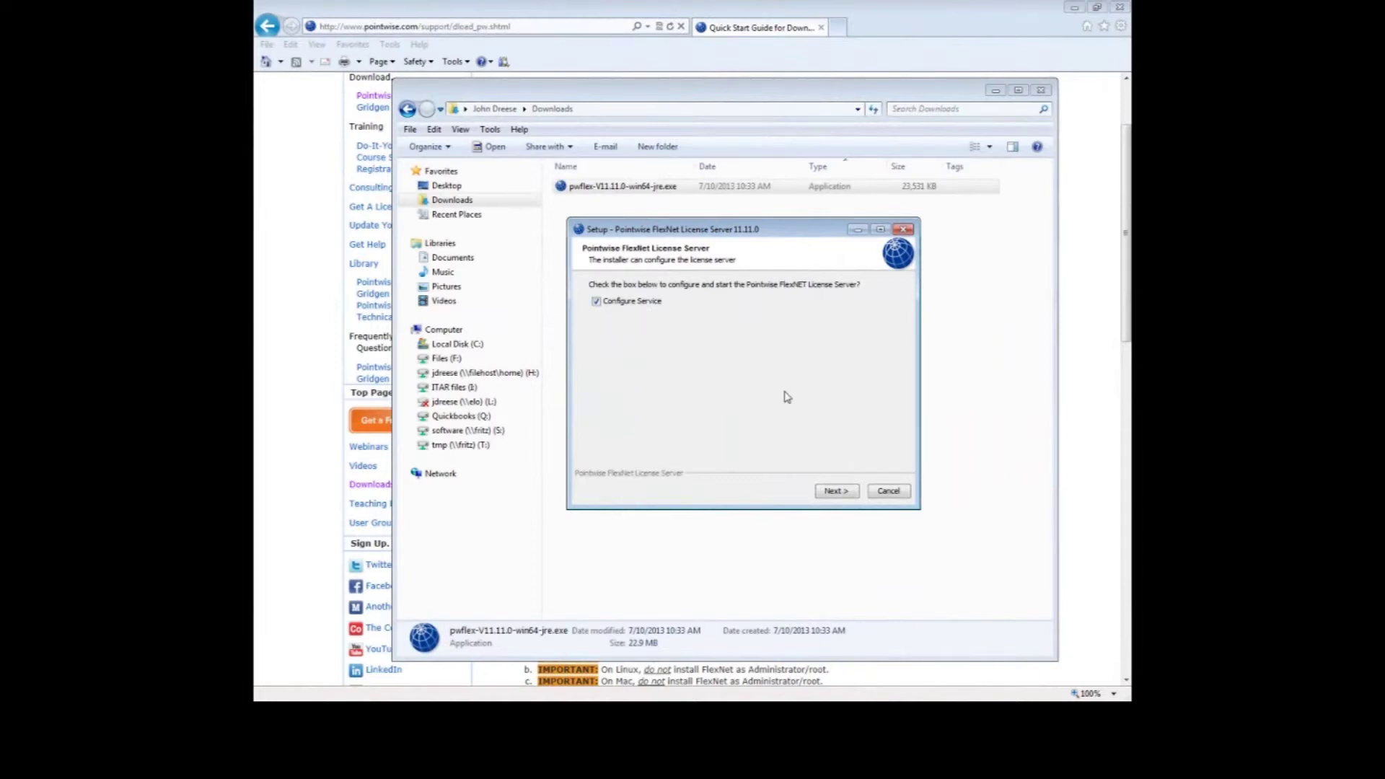
- Configure the license server service on port 8080 with Start Service on, then finish setup
{"action": "left_click", "coordinate": [836, 492]}
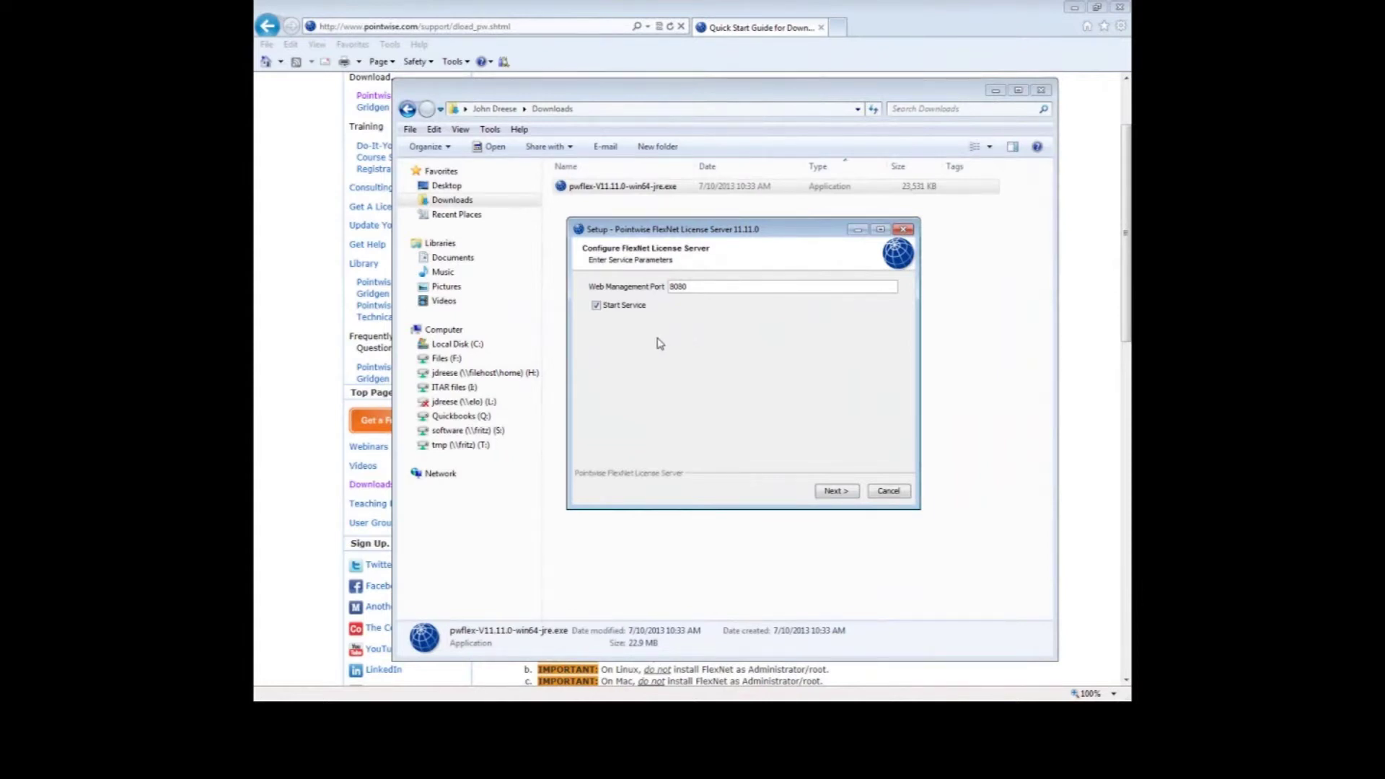
{"action": "left_click", "coordinate": [837, 491]}
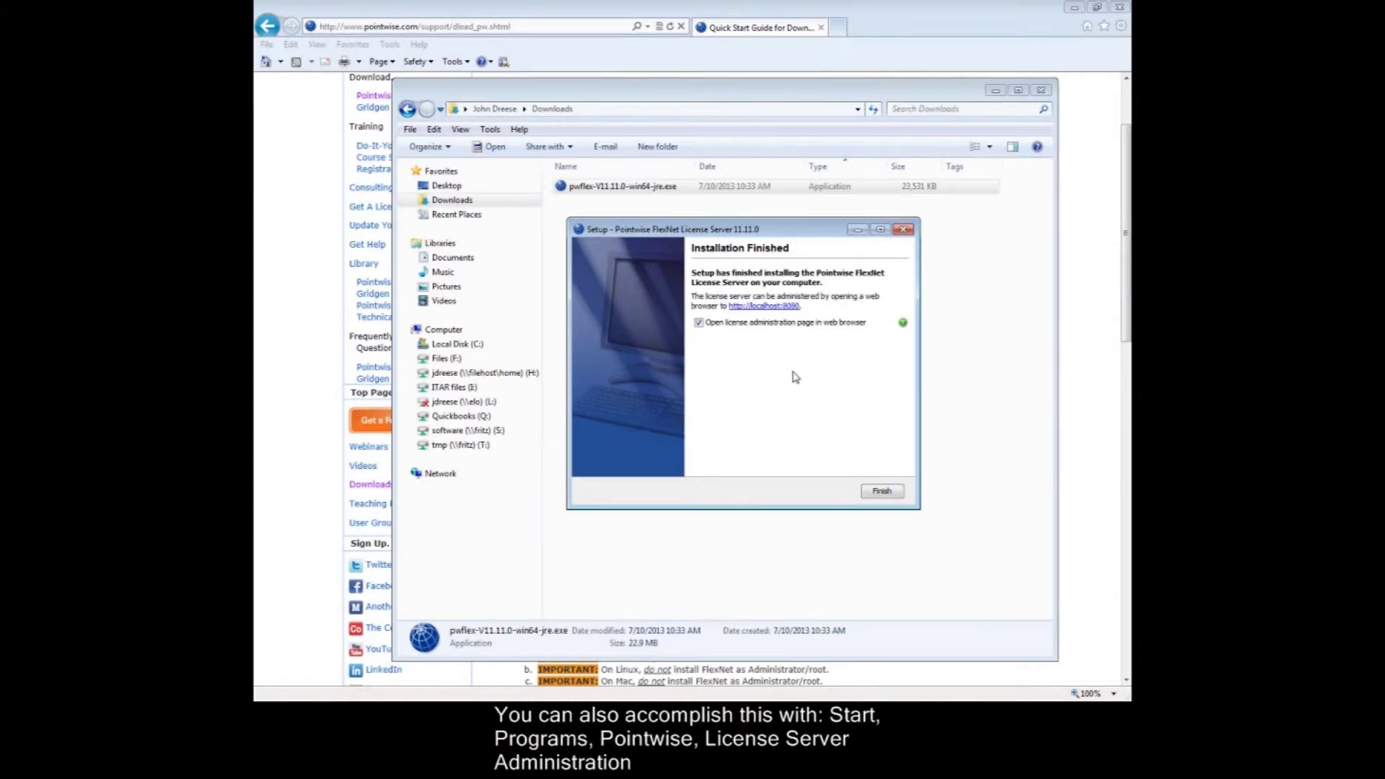
{"action": "left_click", "coordinate": [880, 491]}
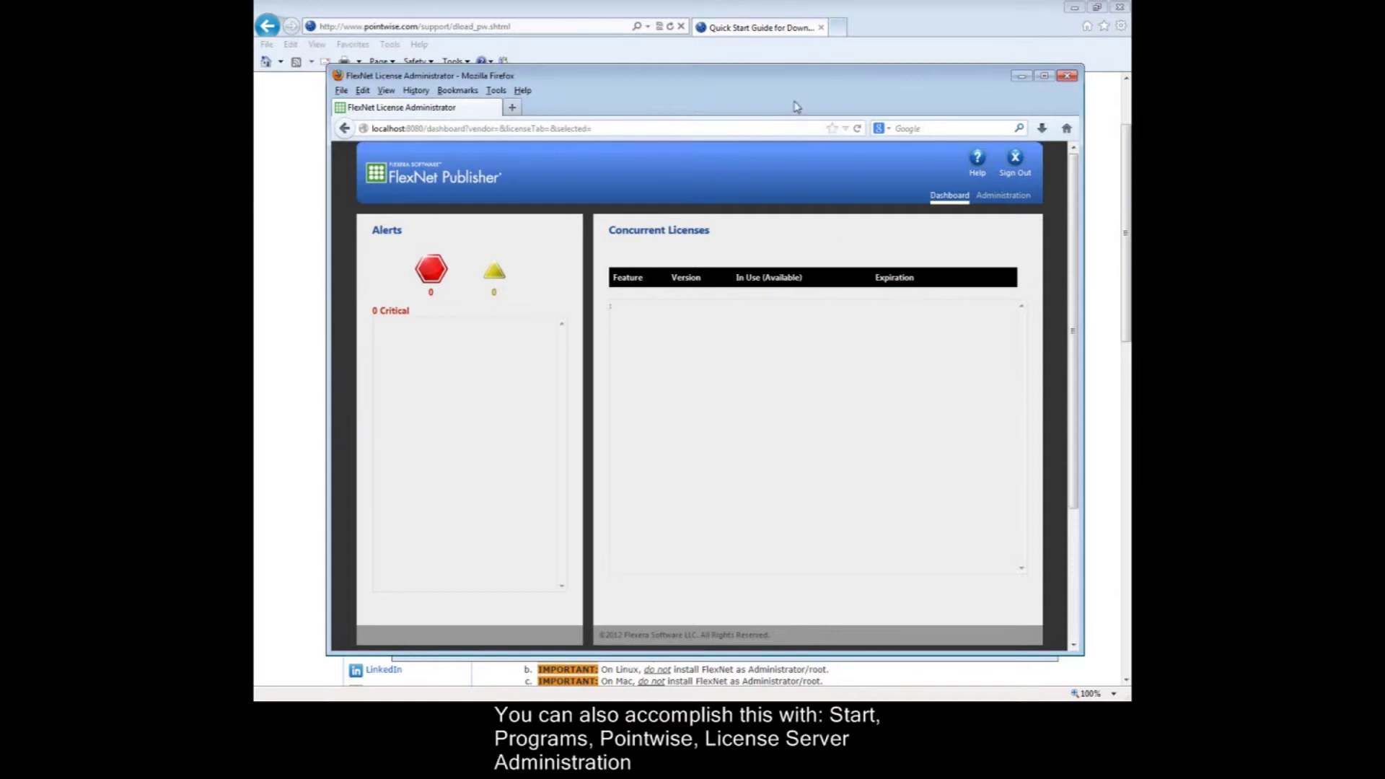
- Shift the FlexNet License Administrator window slightly to the left
{"action": "left_click_drag", "start_coordinate": [799, 81], "coordinate": [791, 79]}
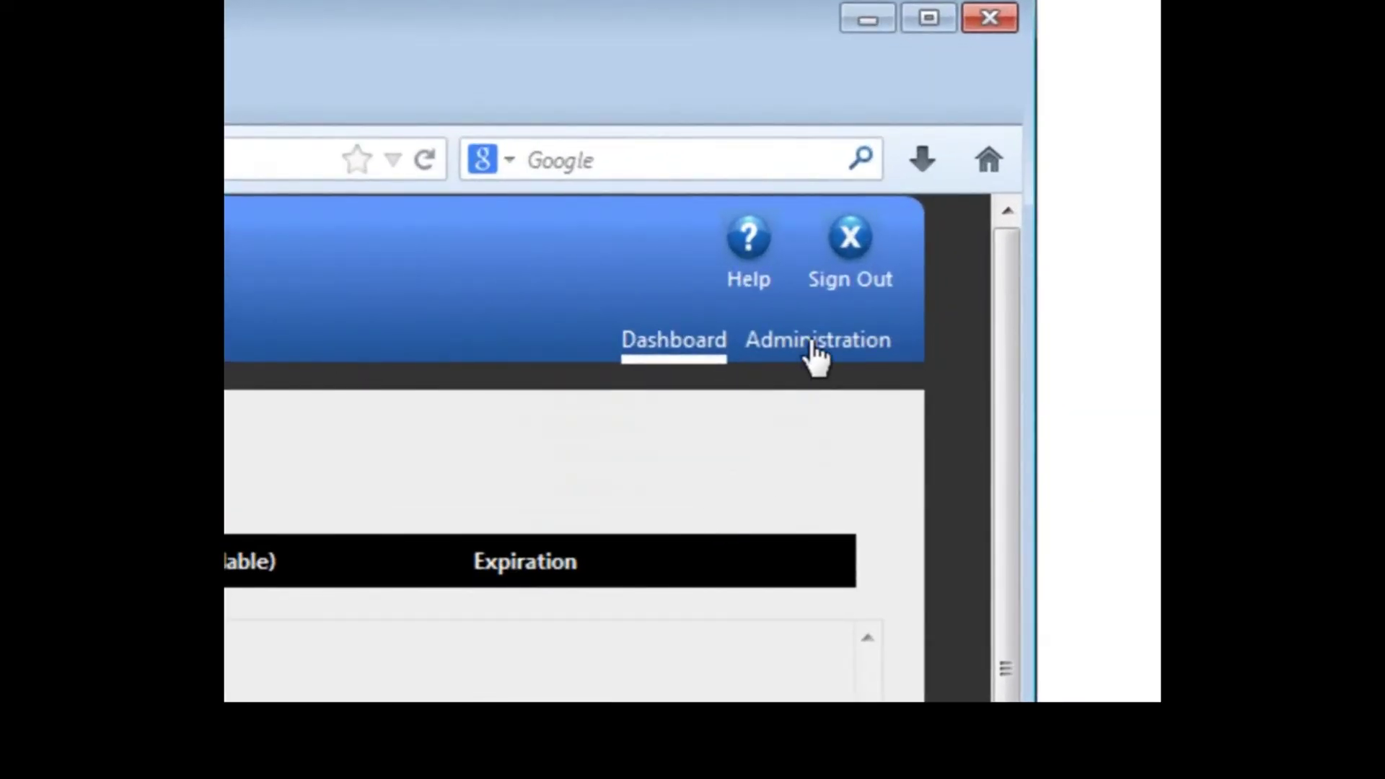
- Sign in to the Administration area with the administrator password
{"action": "left_click", "coordinate": [812, 343]}
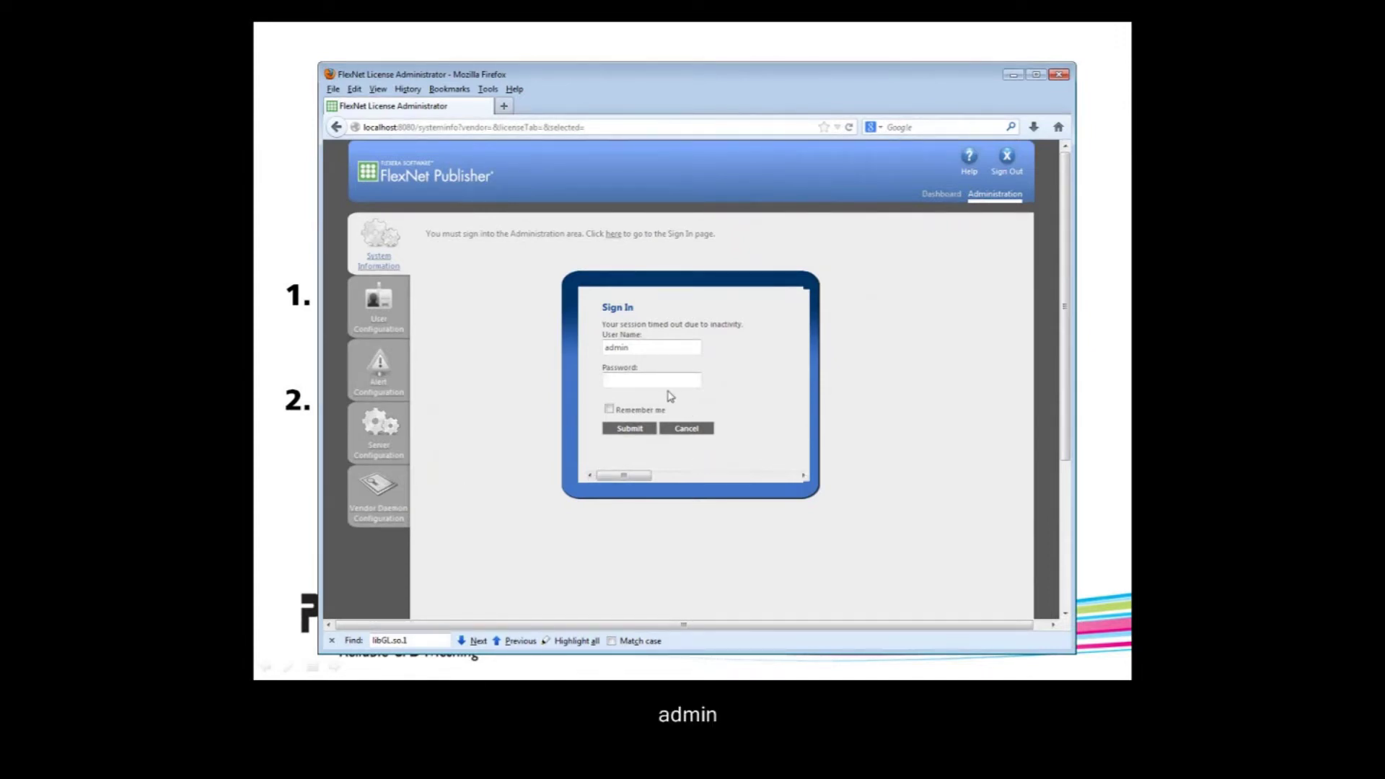
{"action": "type", "text": "admin"}
{"action": "left_click", "coordinate": [630, 429]}
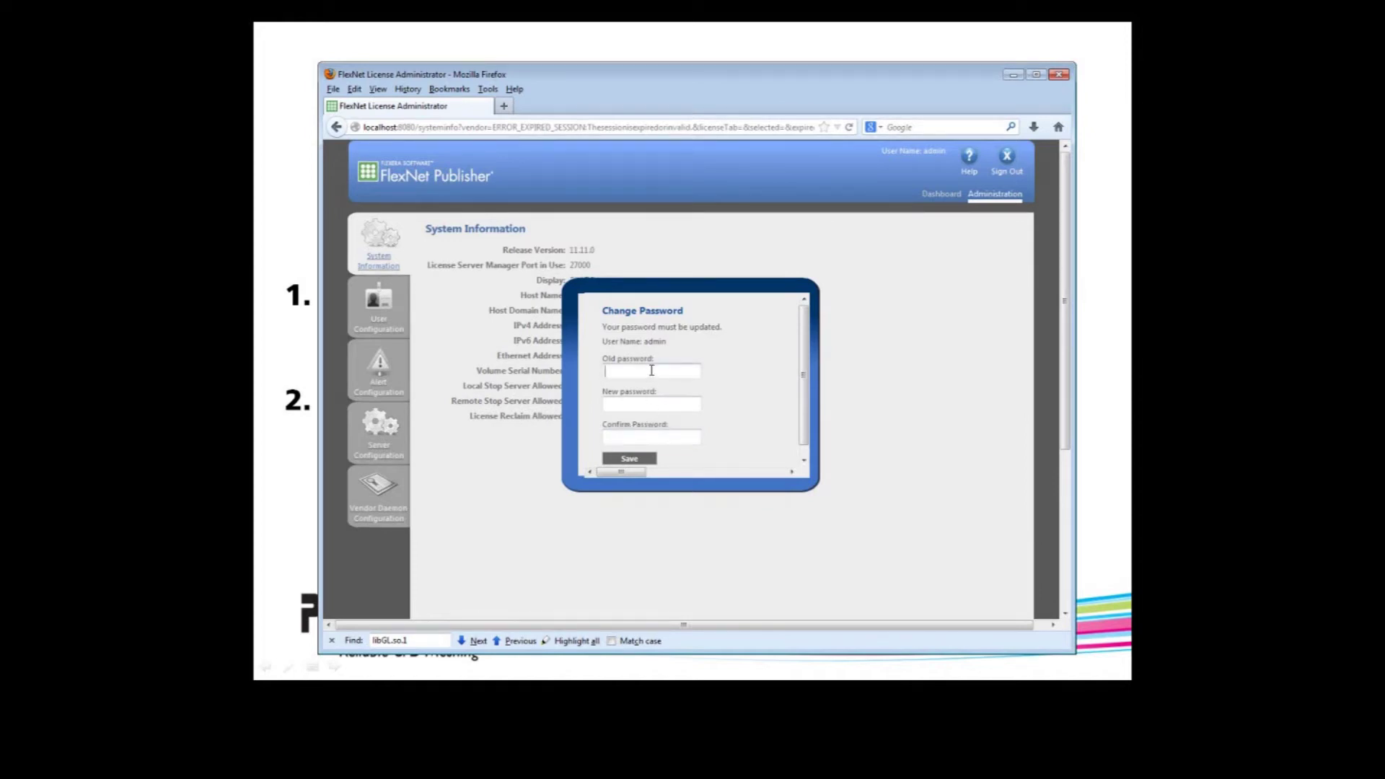
- Replace the old administrator password with a new one, save, and dismiss the confirmation
{"action": "type", "text": "admin"}
{"action": "key", "text": "Tab"}
{"action": "type", "text": "admin123"}
{"action": "key", "text": "Tab"}
{"action": "type", "text": "admin123"}
{"action": "left_click", "coordinate": [631, 460]}
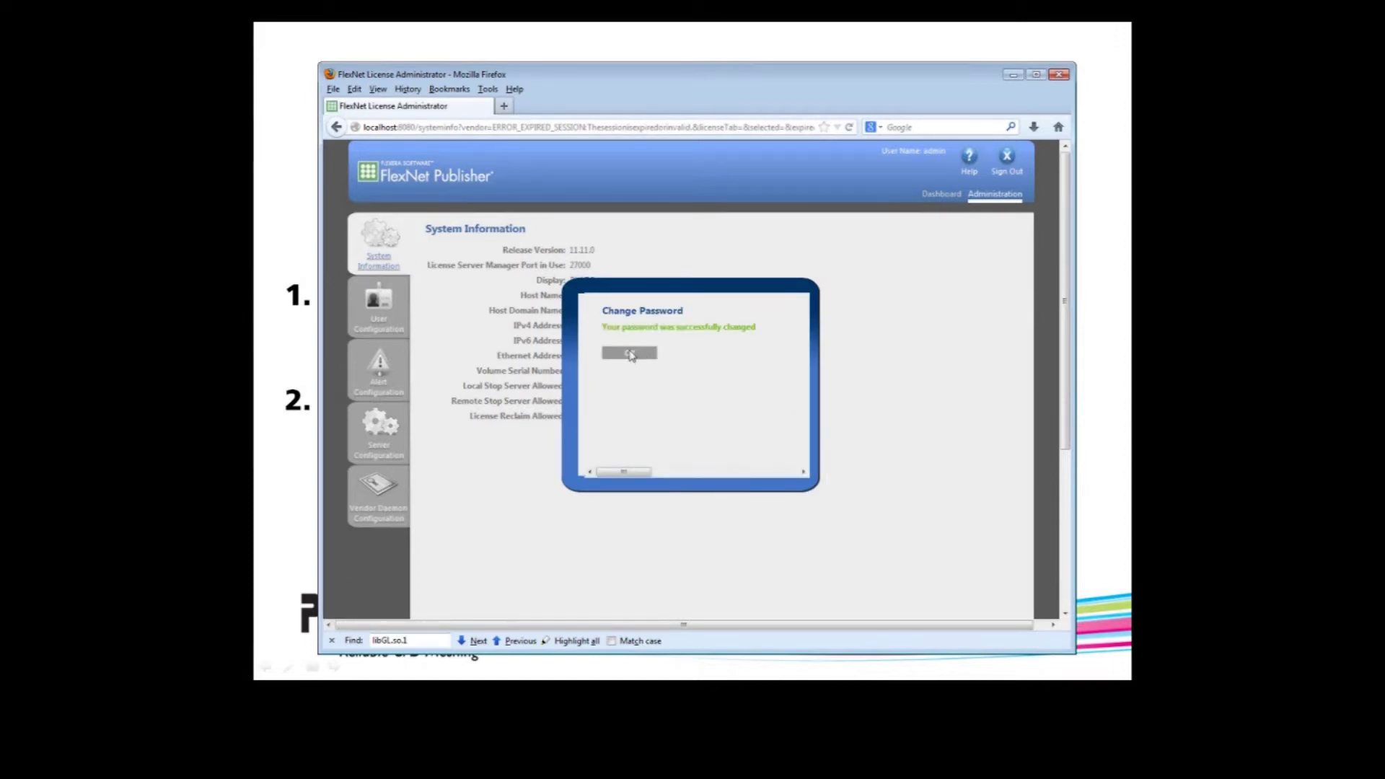
{"action": "left_click", "coordinate": [630, 353]}
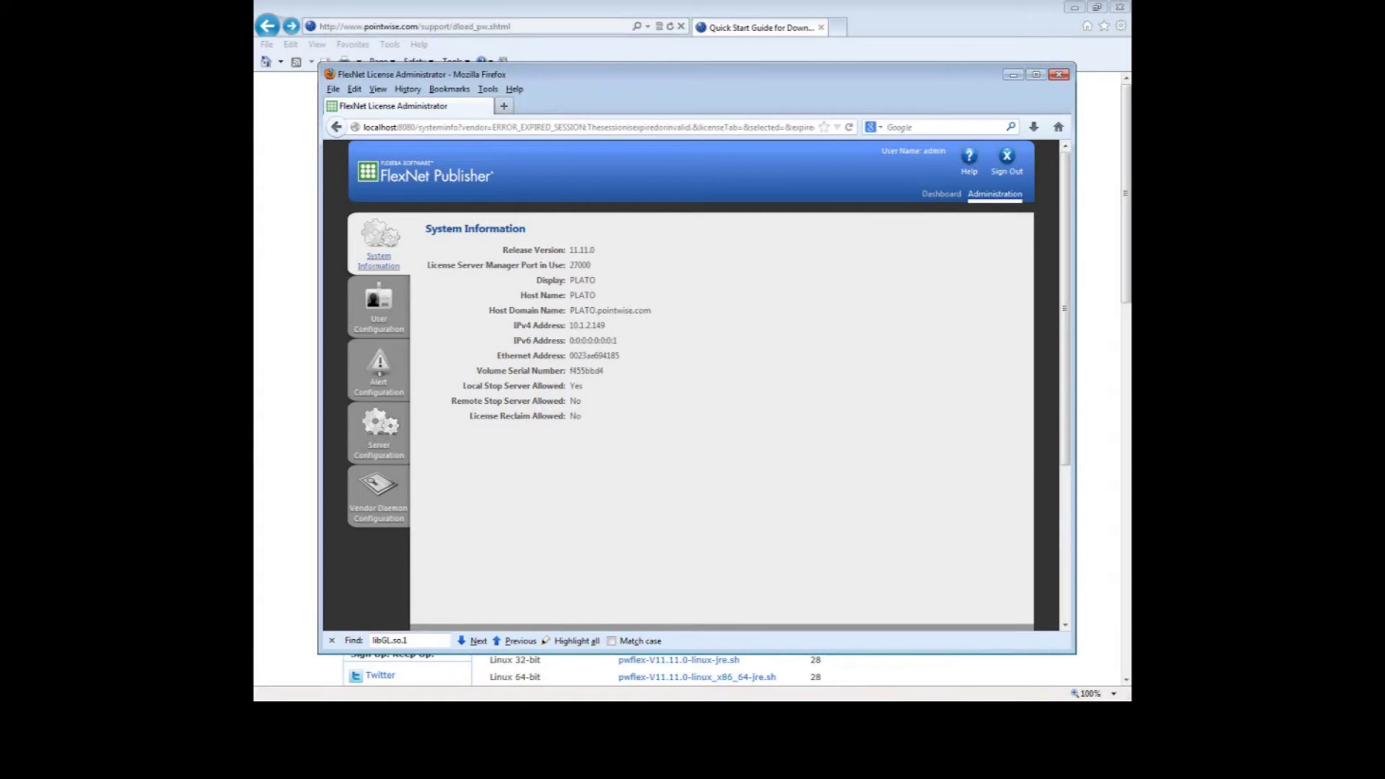
- Minimize Firefox to bring back the Pointwise Quick Start Guide page in Internet Explorer
{"action": "left_click", "coordinate": [1013, 74]}
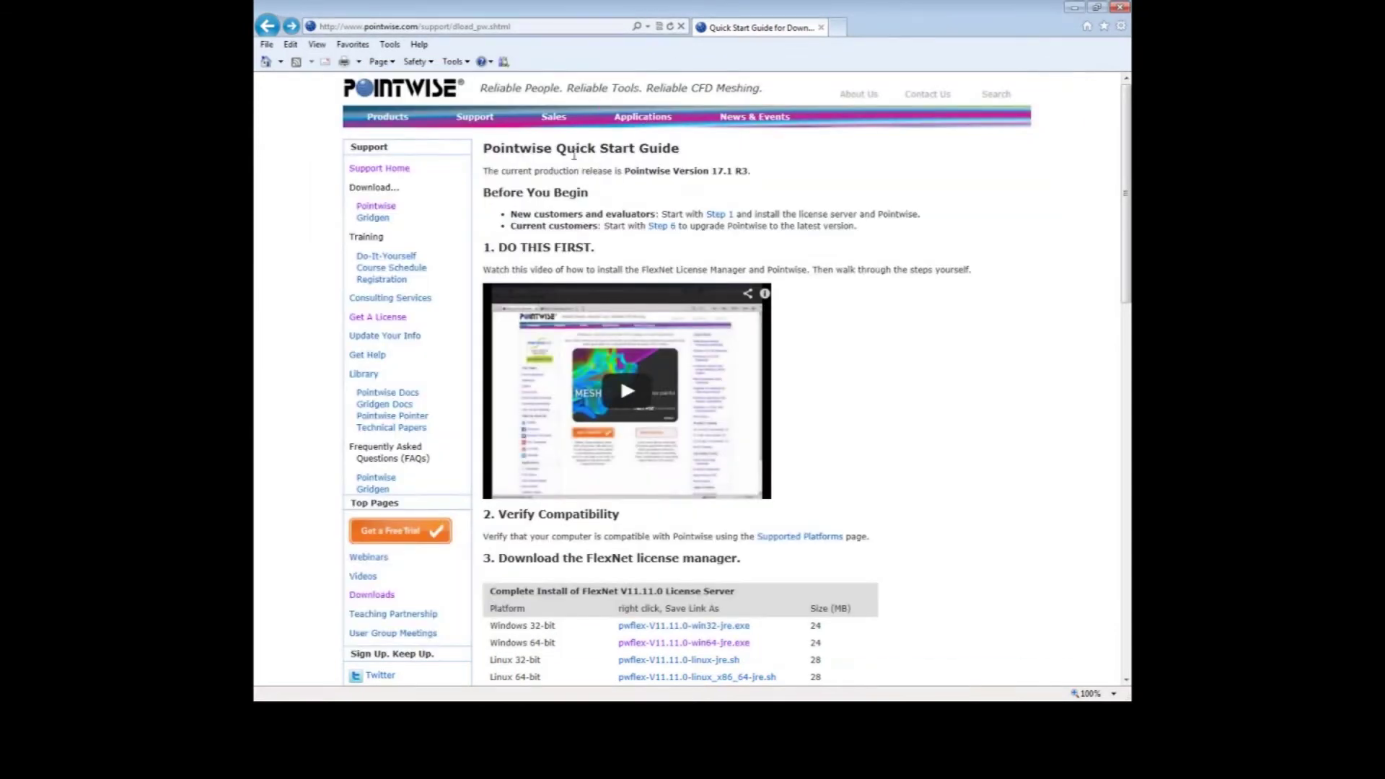
- Open the Request A License form and enter the requester's name, e-mail and customer ID
{"action": "mouse_move", "coordinate": [474, 126]}
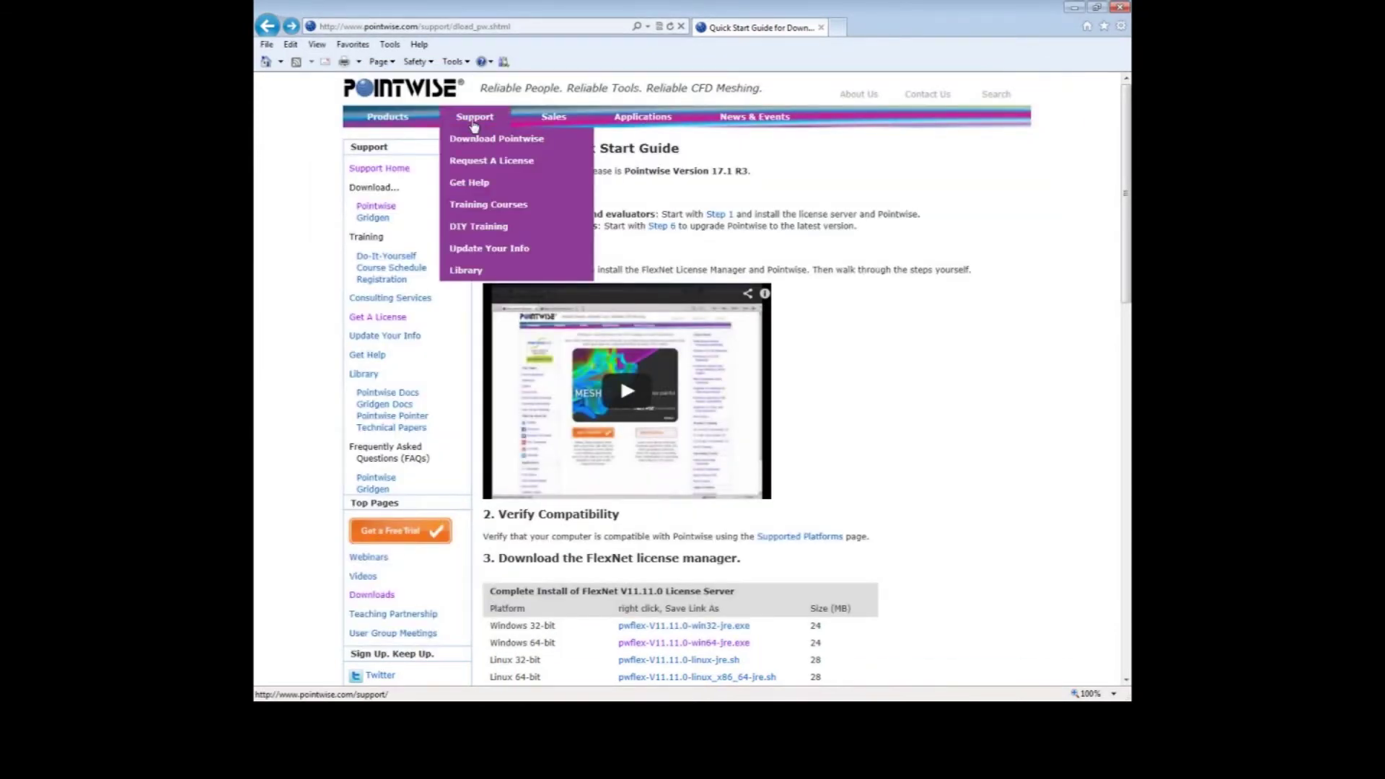
{"action": "left_click", "coordinate": [497, 160]}
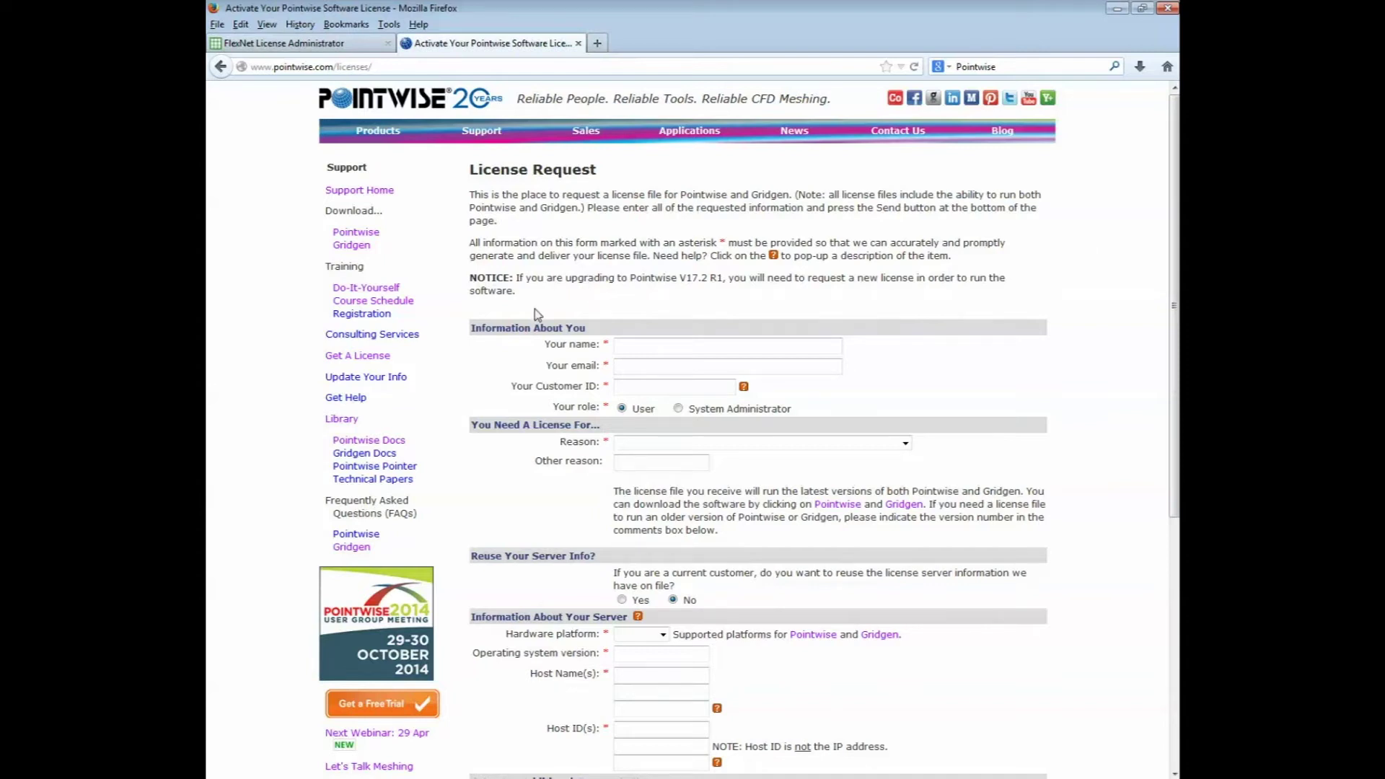
{"action": "left_click", "coordinate": [662, 344]}
{"action": "type", "text": "John Doe"}
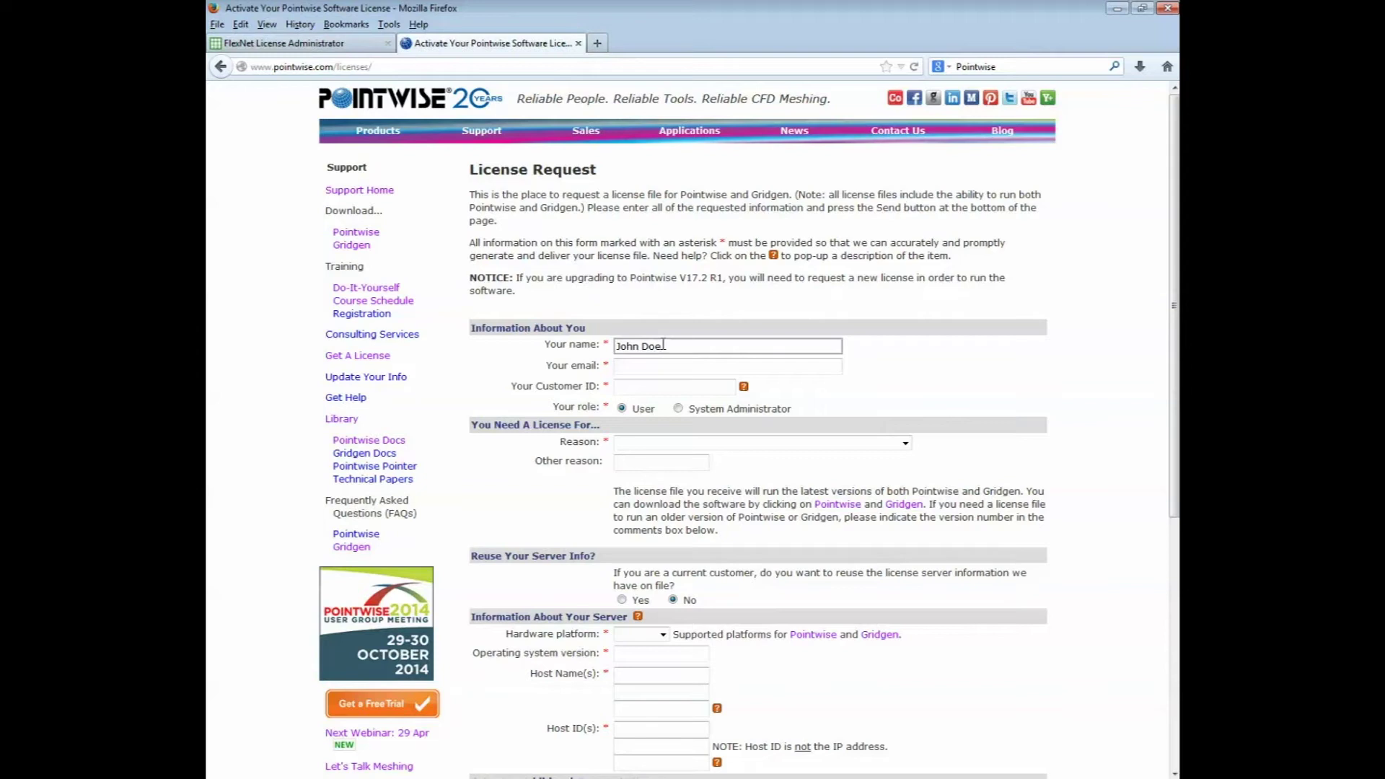
{"action": "left_click", "coordinate": [662, 369]}
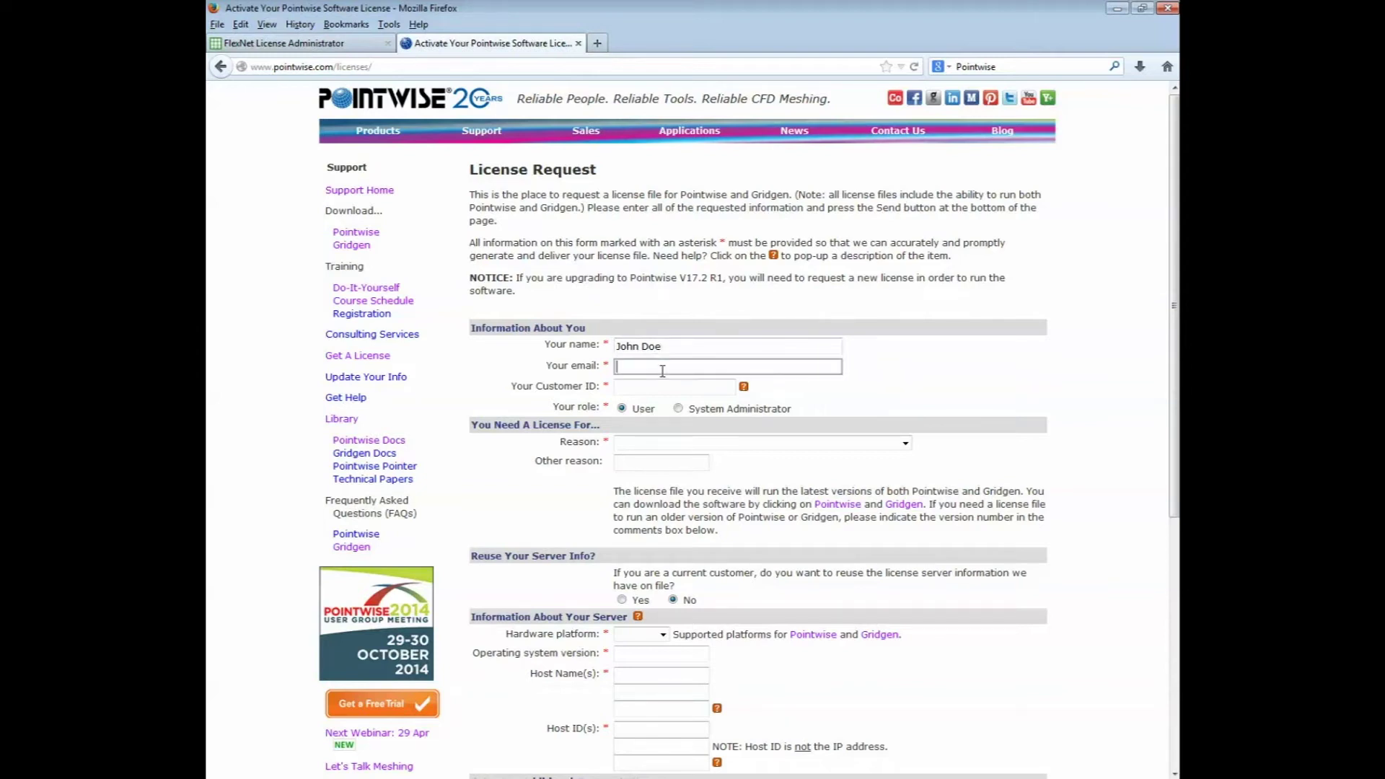
{"action": "type", "text": "jdoe@nowhere.com"}
{"action": "left_click", "coordinate": [662, 390]}
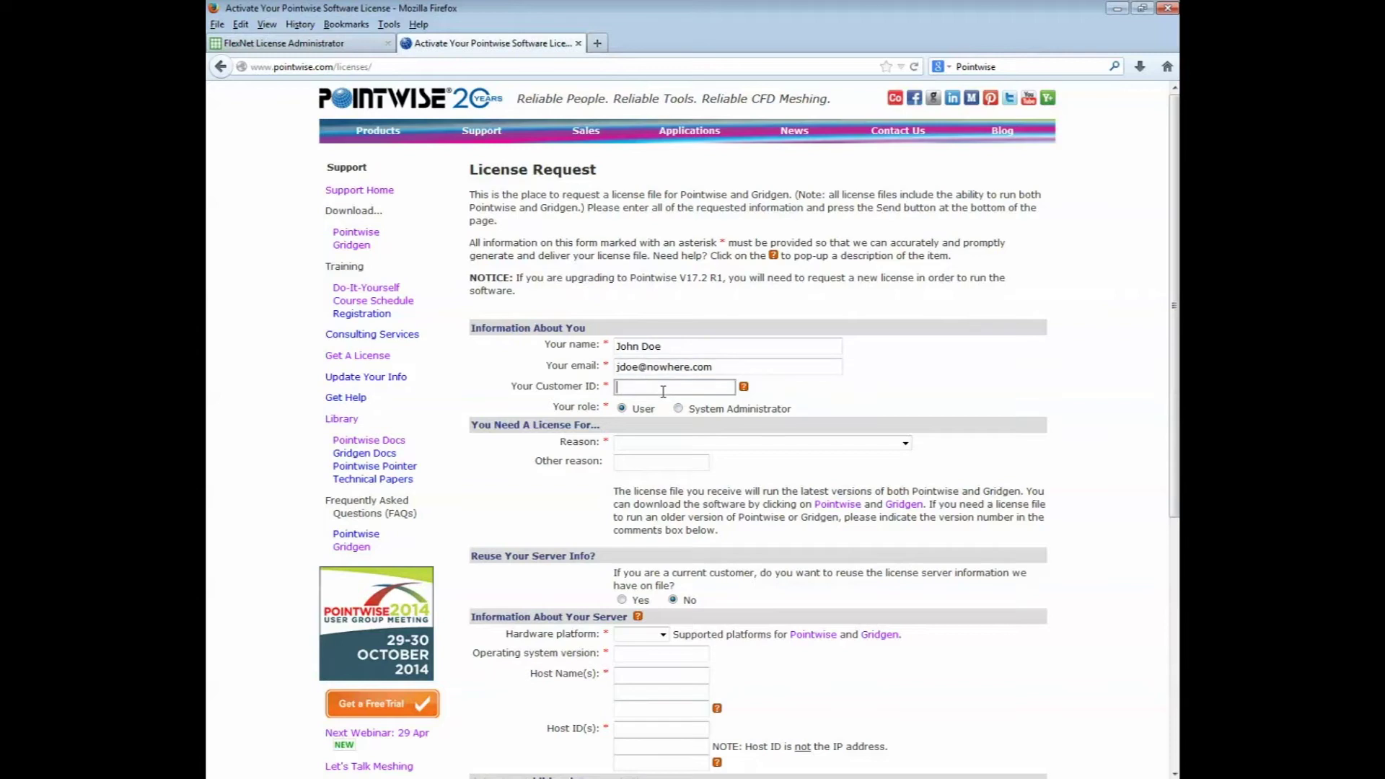
{"action": "type", "text": "PWI-55-55"}
- Set reason 'I'm a new customer.', No for reuse, hardware platform win64, OS version Windows7
{"action": "left_click", "coordinate": [623, 410]}
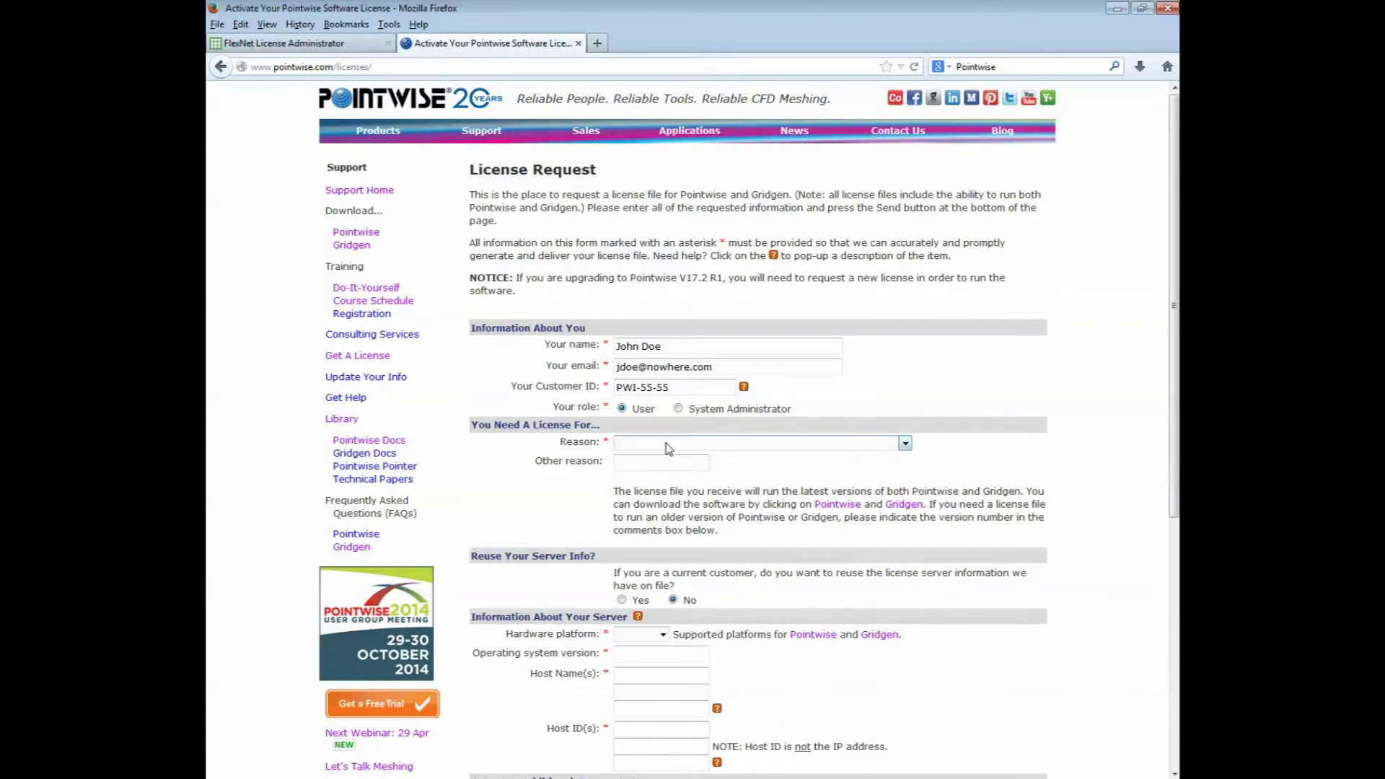
{"action": "left_click", "coordinate": [906, 443]}
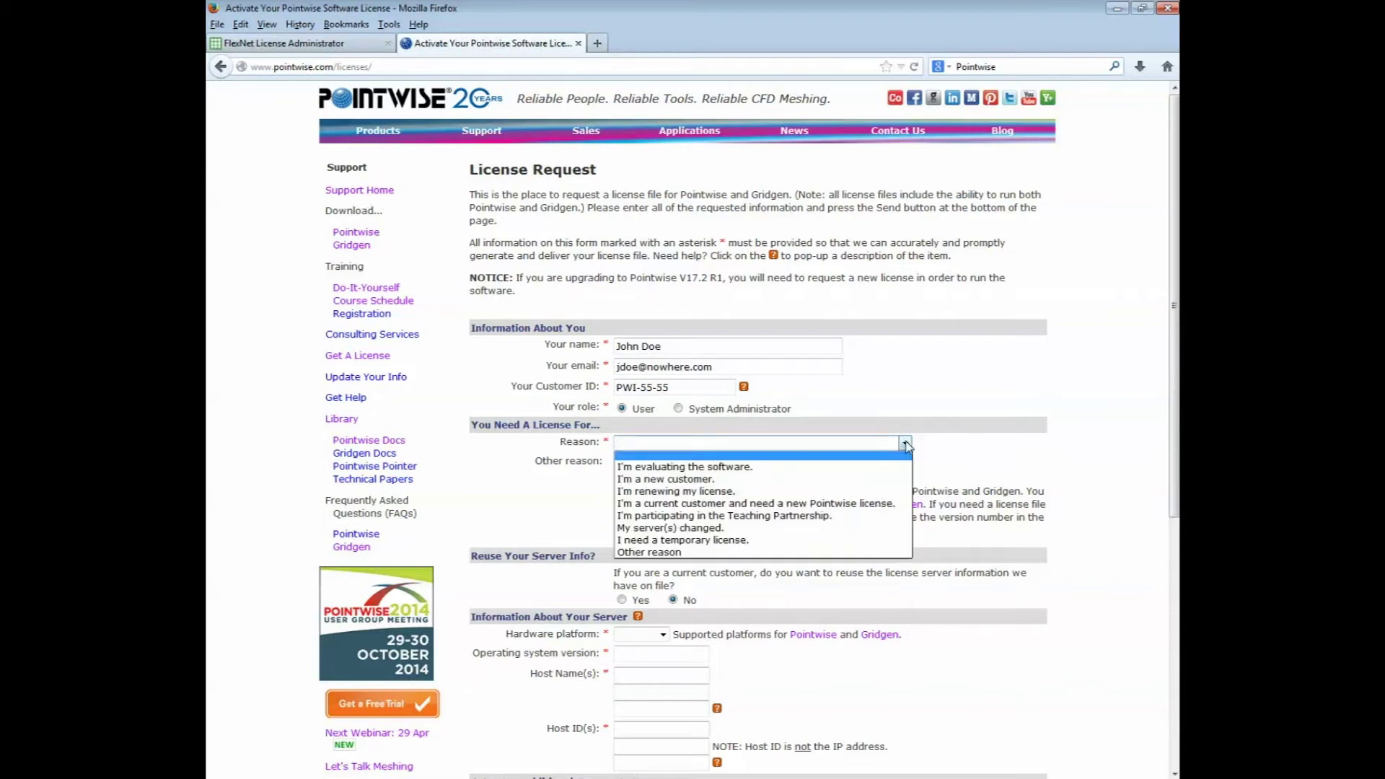
{"action": "left_click", "coordinate": [768, 482]}
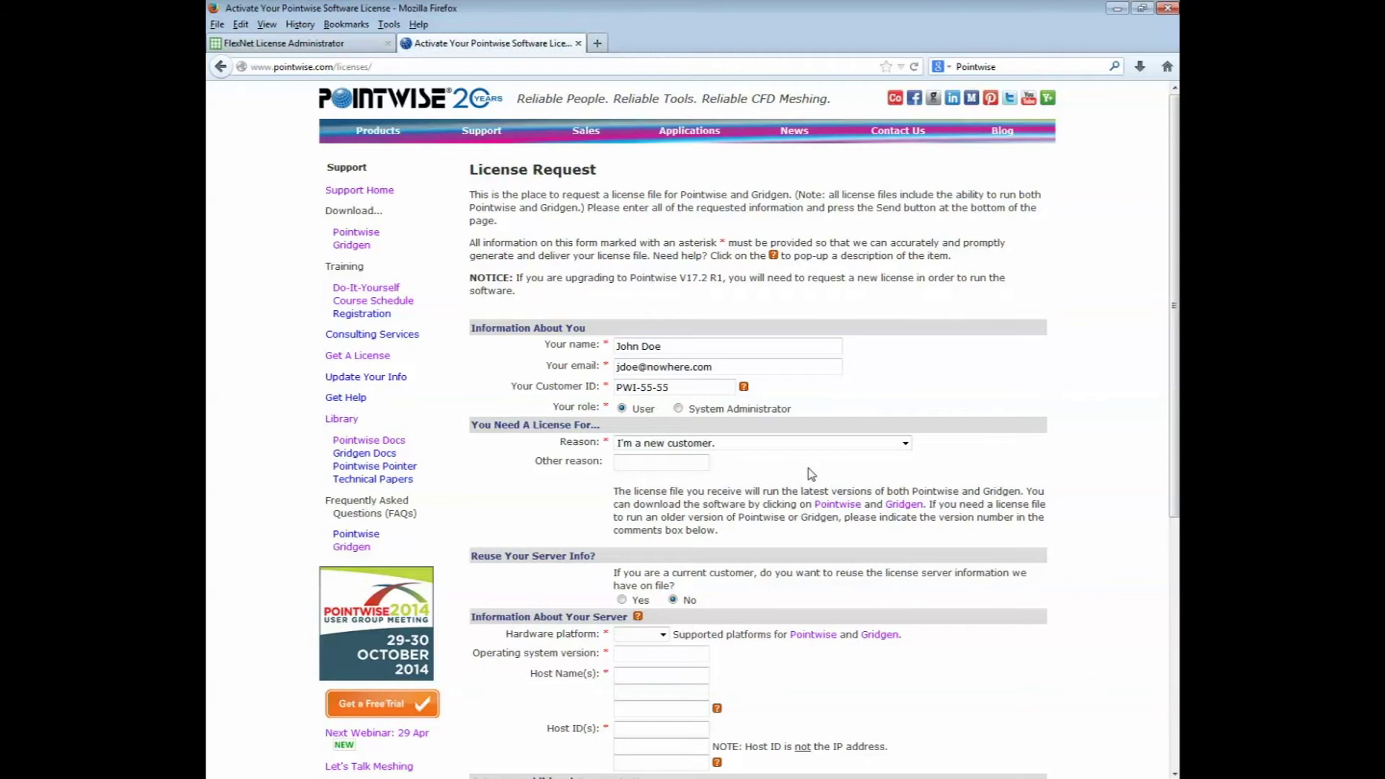
{"action": "scroll", "coordinate": [811, 474], "scroll_direction": "down", "scroll_amount": 4}
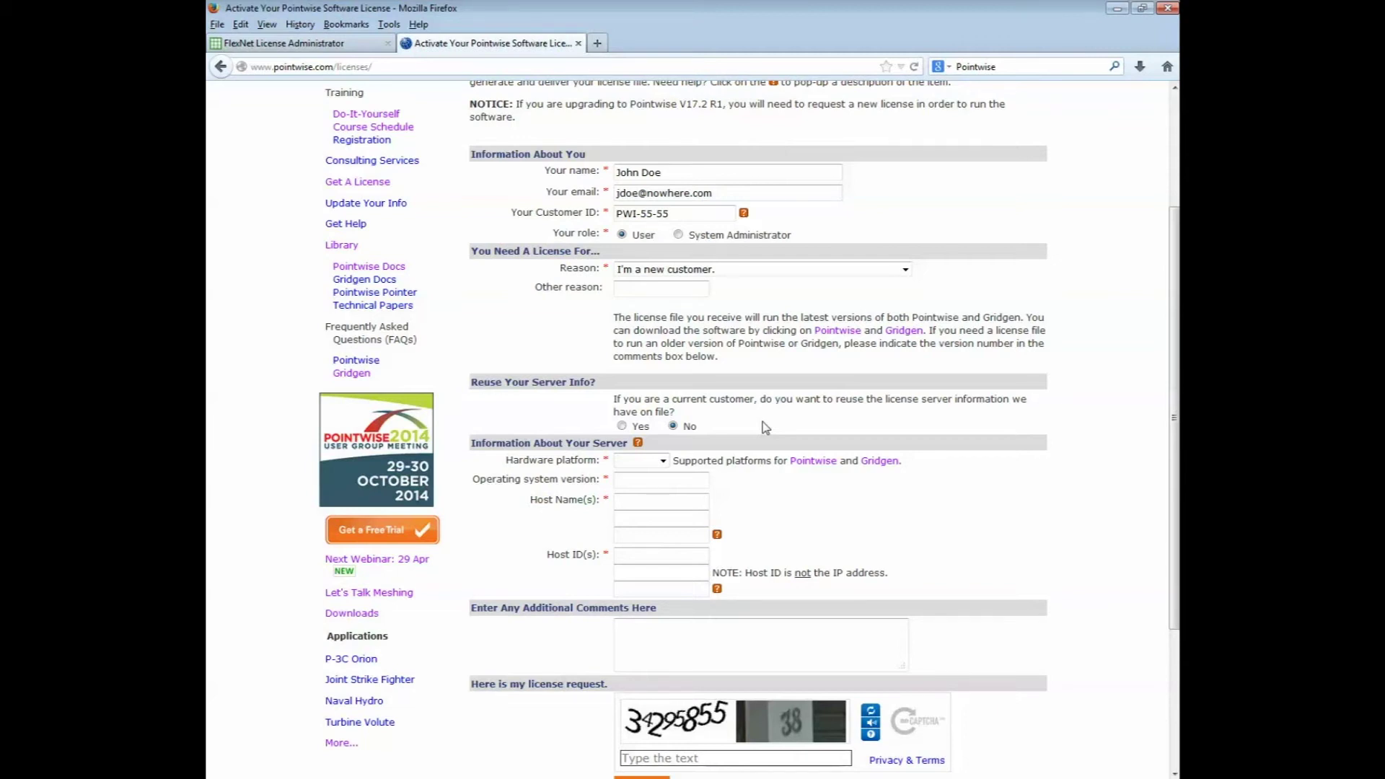
{"action": "left_click", "coordinate": [622, 426]}
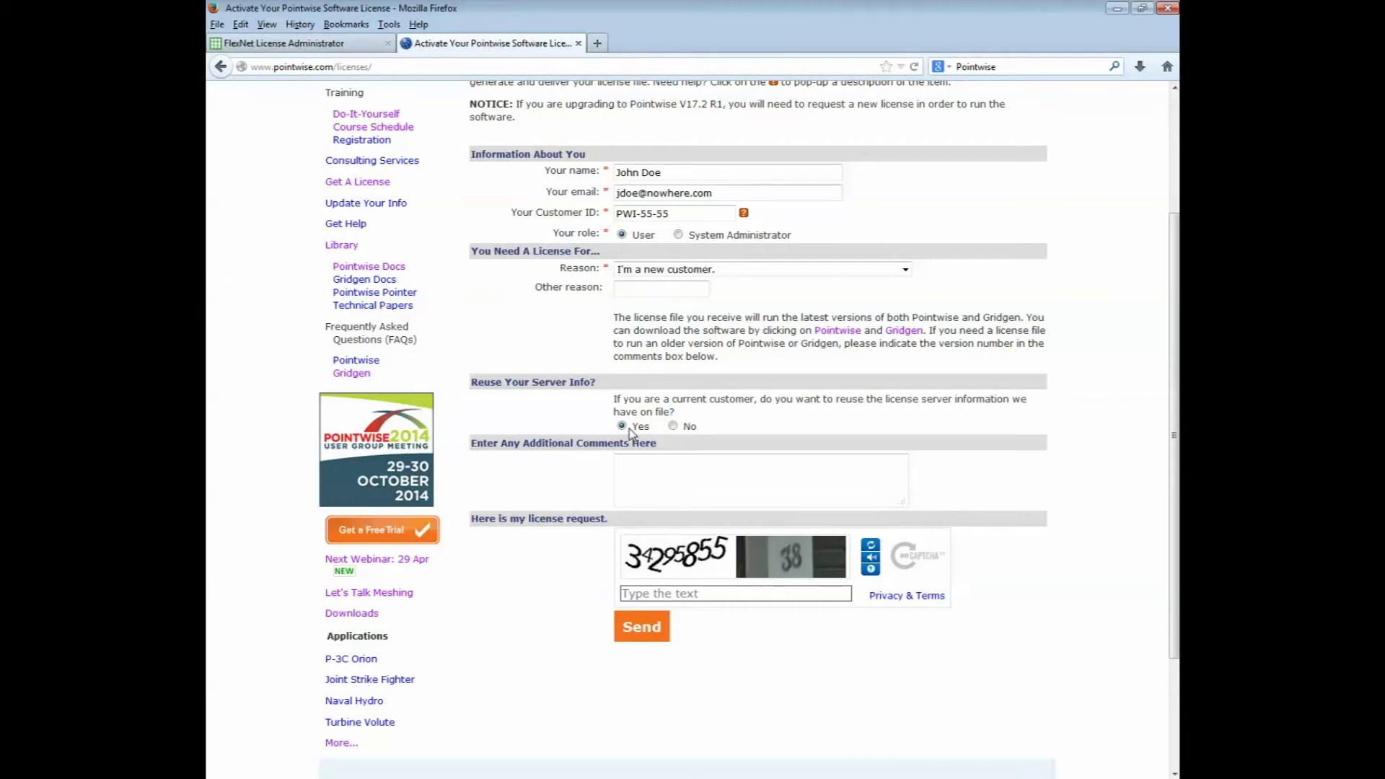
{"action": "left_click", "coordinate": [674, 426]}
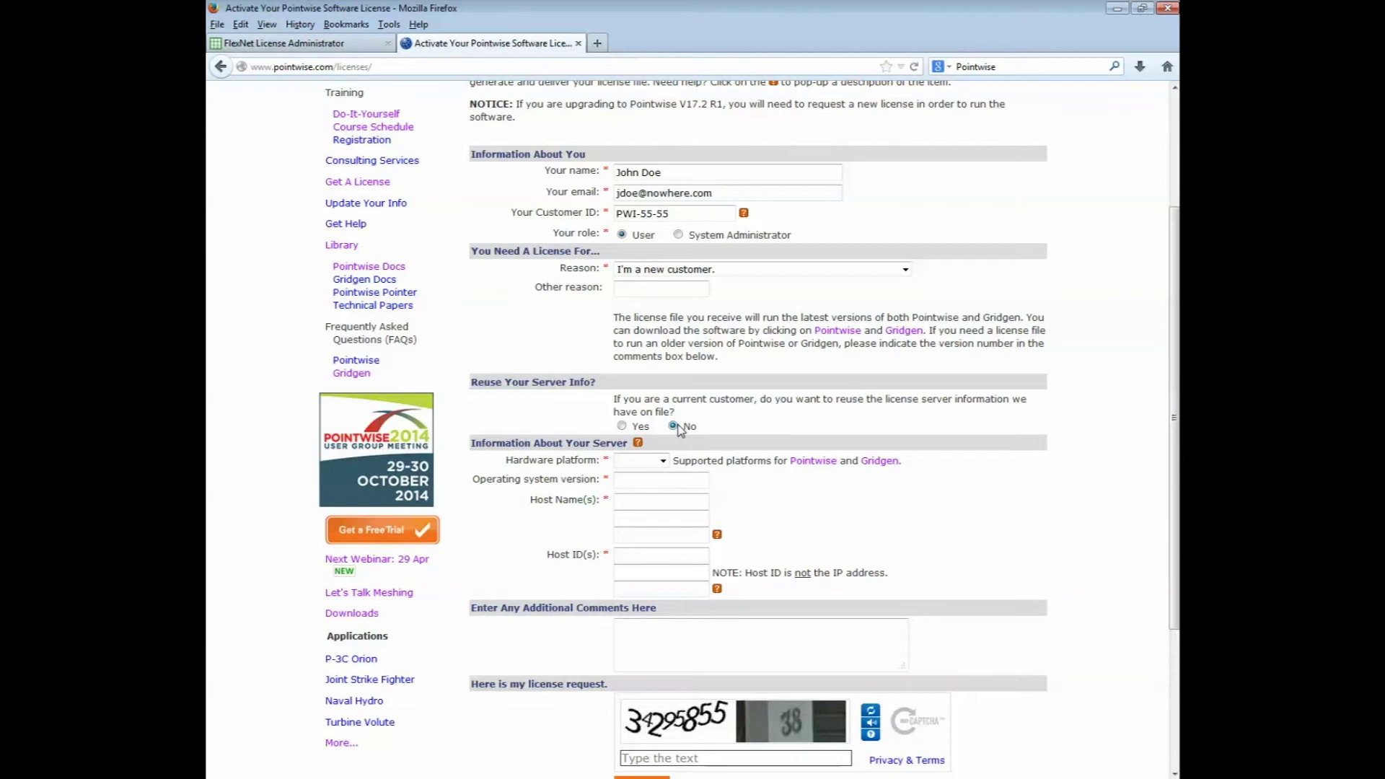
{"action": "left_click", "coordinate": [663, 462]}
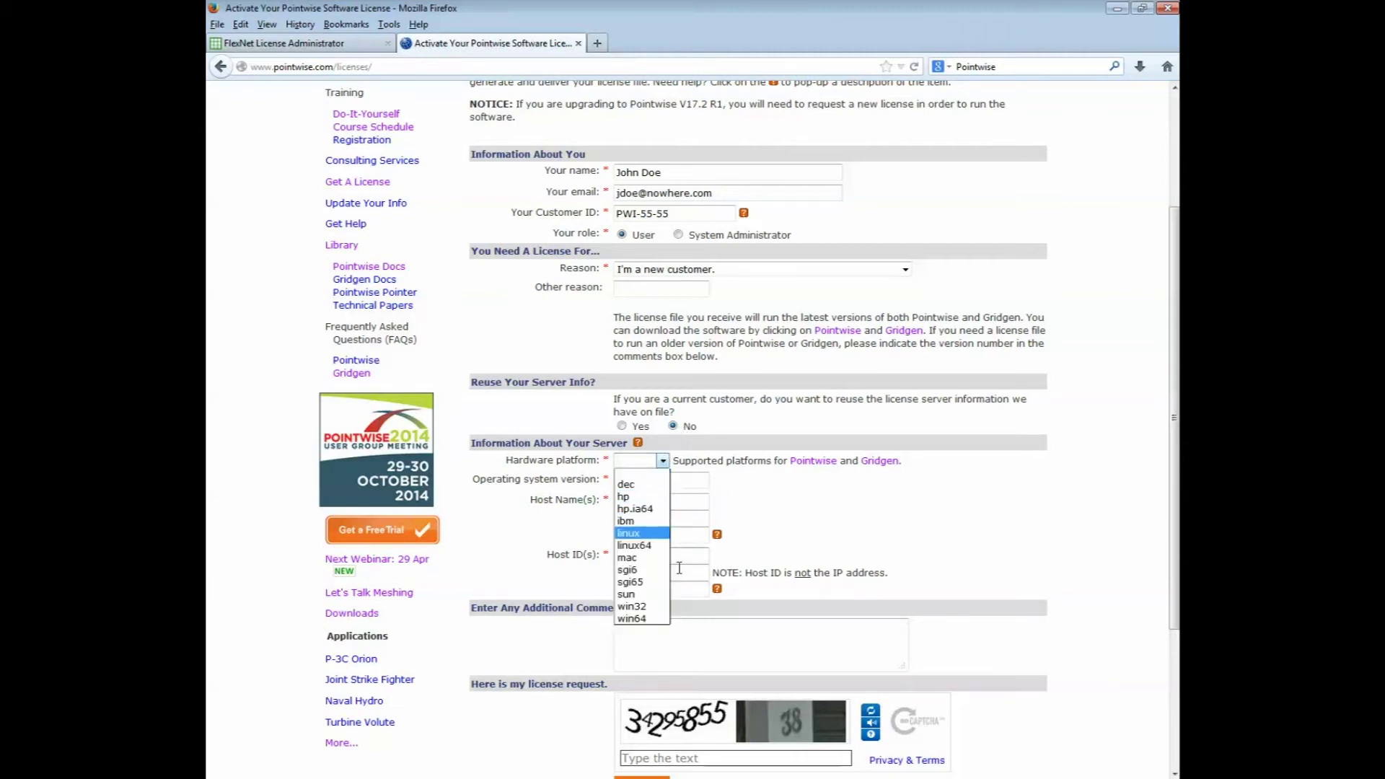
{"action": "left_click", "coordinate": [656, 619]}
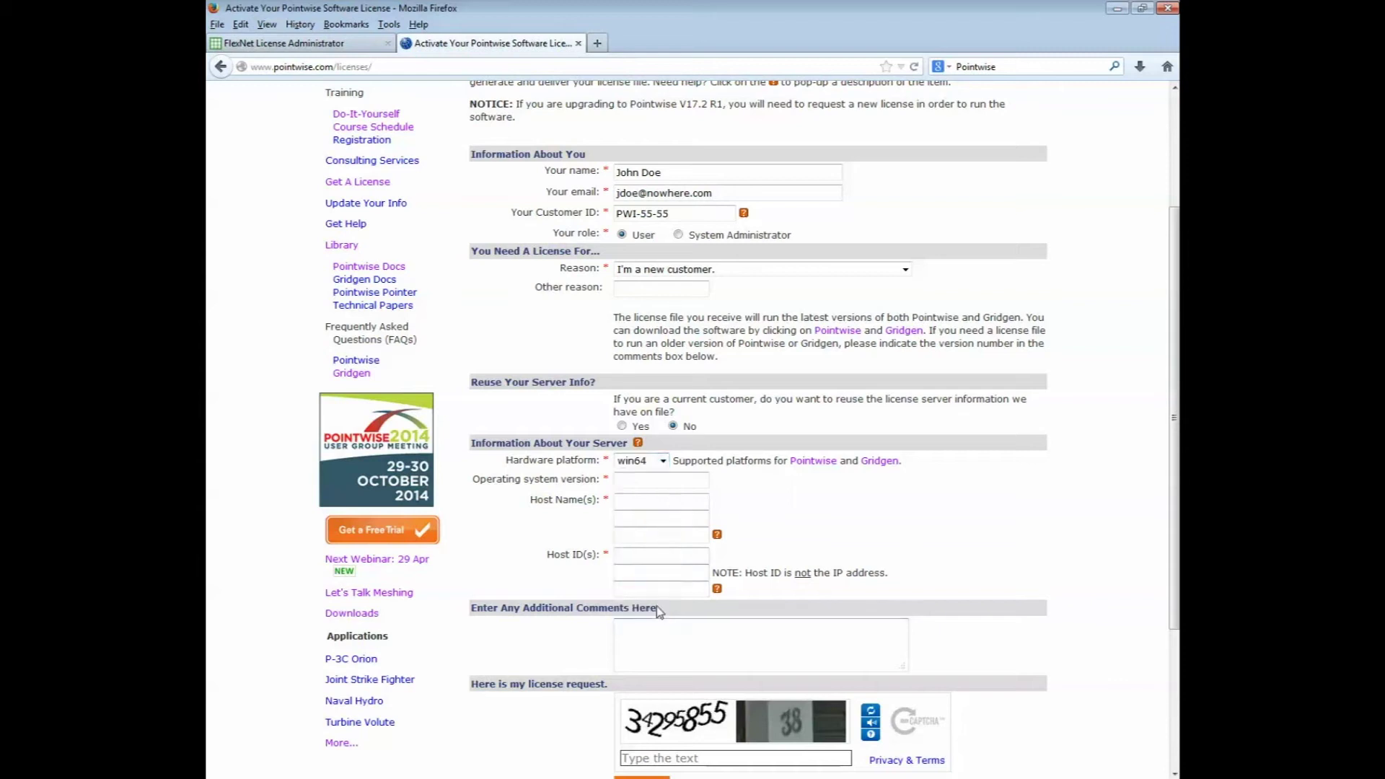
{"action": "left_click", "coordinate": [672, 481]}
{"action": "type", "text": "Windows7"}
- Copy host name PLATO from FlexNet System Information into the form's Host Name(s) field
{"action": "left_click", "coordinate": [323, 47]}
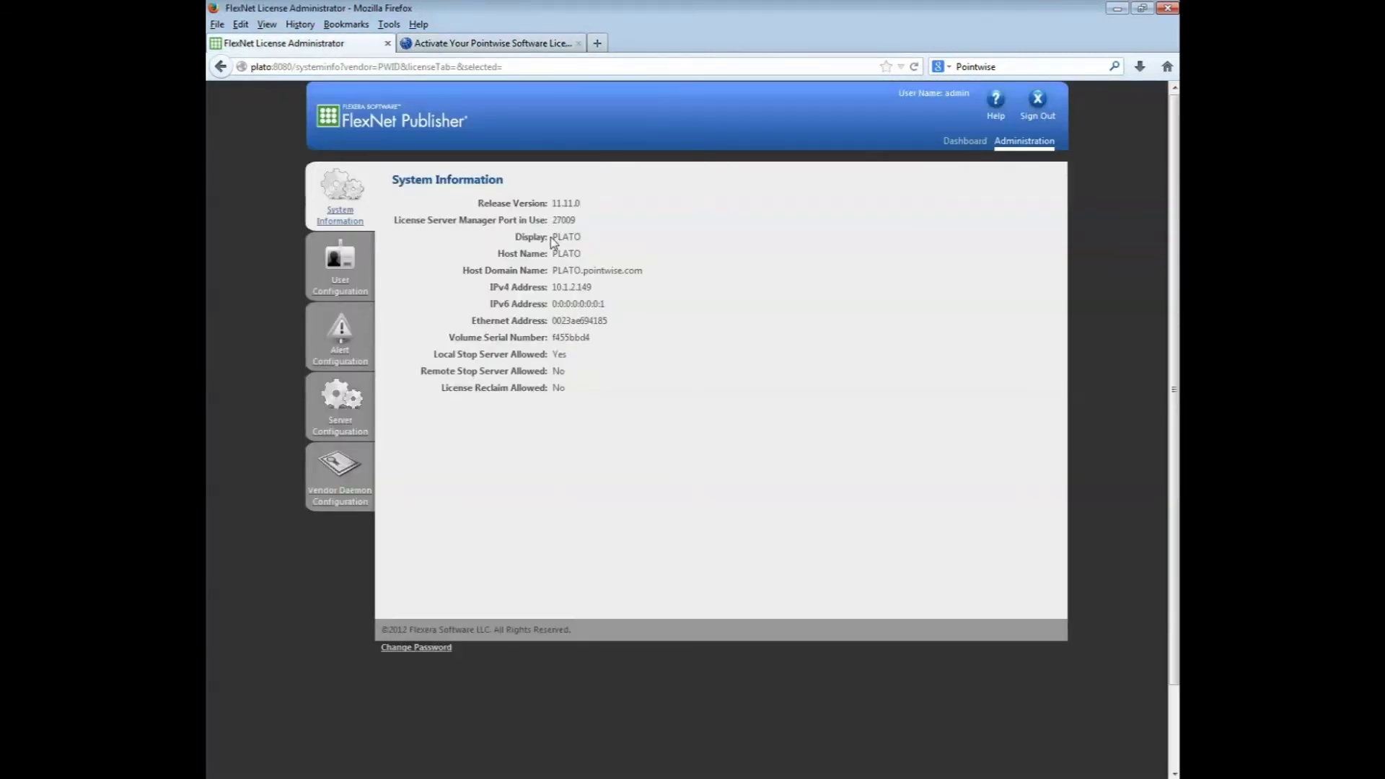
{"action": "left_click_drag", "start_coordinate": [551, 253], "coordinate": [581, 253]}
{"action": "left_click", "coordinate": [490, 44]}
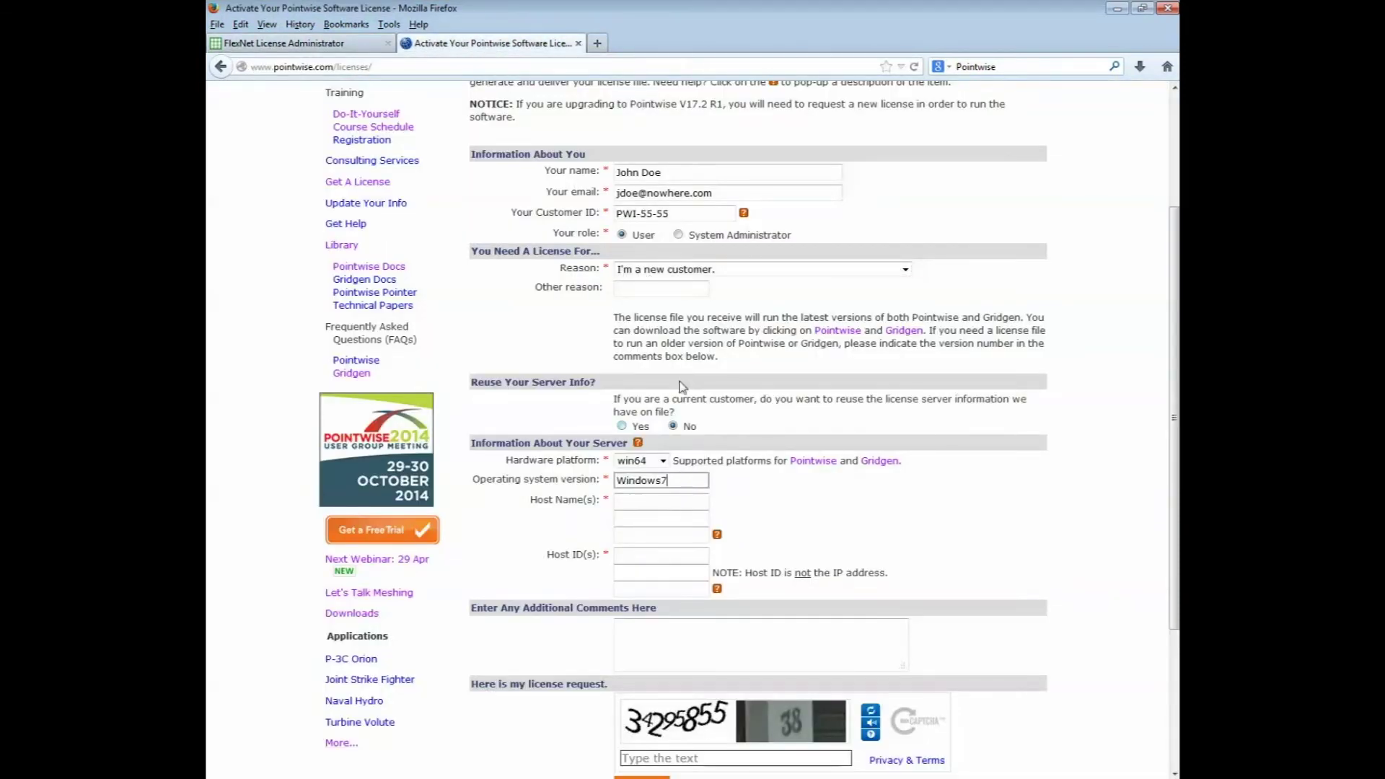
{"action": "left_click", "coordinate": [627, 503]}
{"action": "type", "text": "PLATO"}
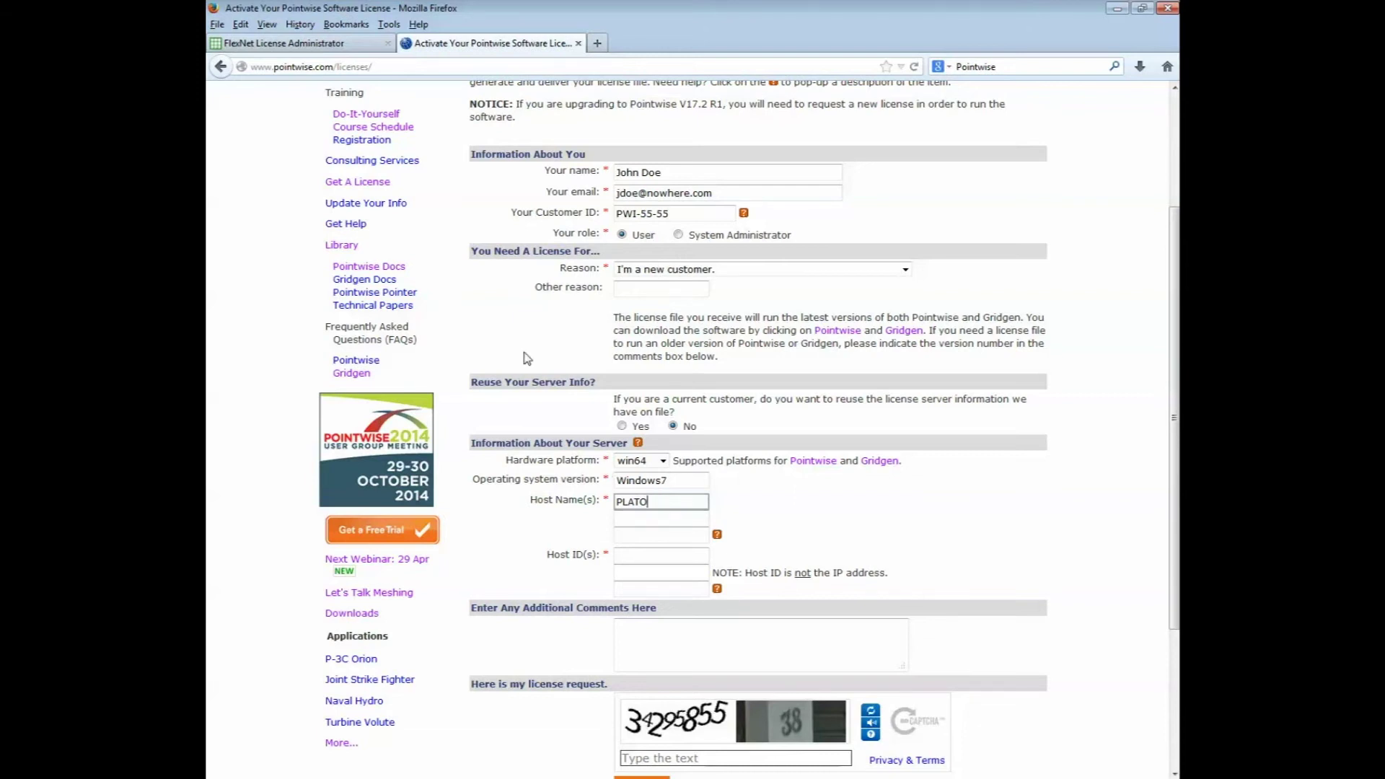
{"action": "left_click", "coordinate": [336, 44]}
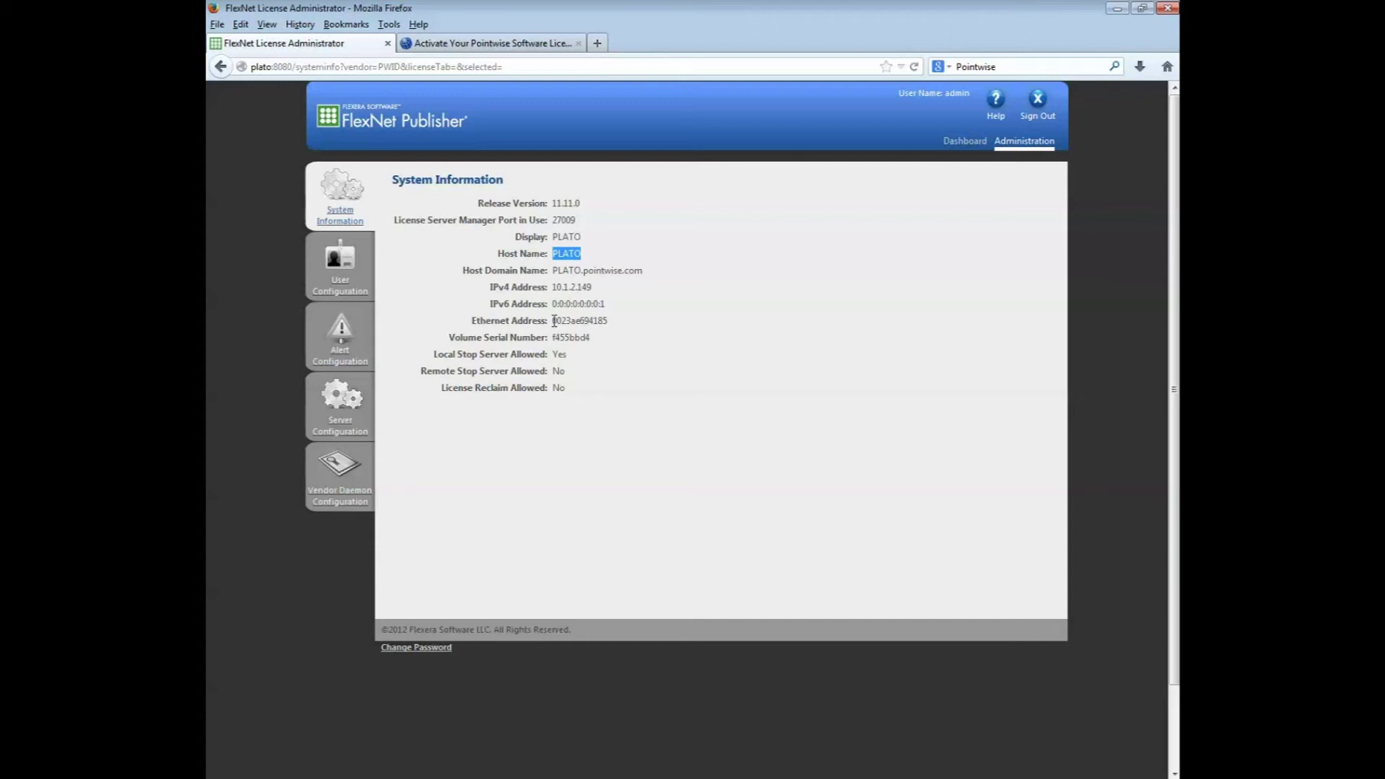
- Copy Ethernet address 0023ae694185 from FlexNet into the form's first Host ID box
{"action": "left_click_drag", "start_coordinate": [554, 320], "coordinate": [608, 322]}
{"action": "key", "text": "ctrl+c"}
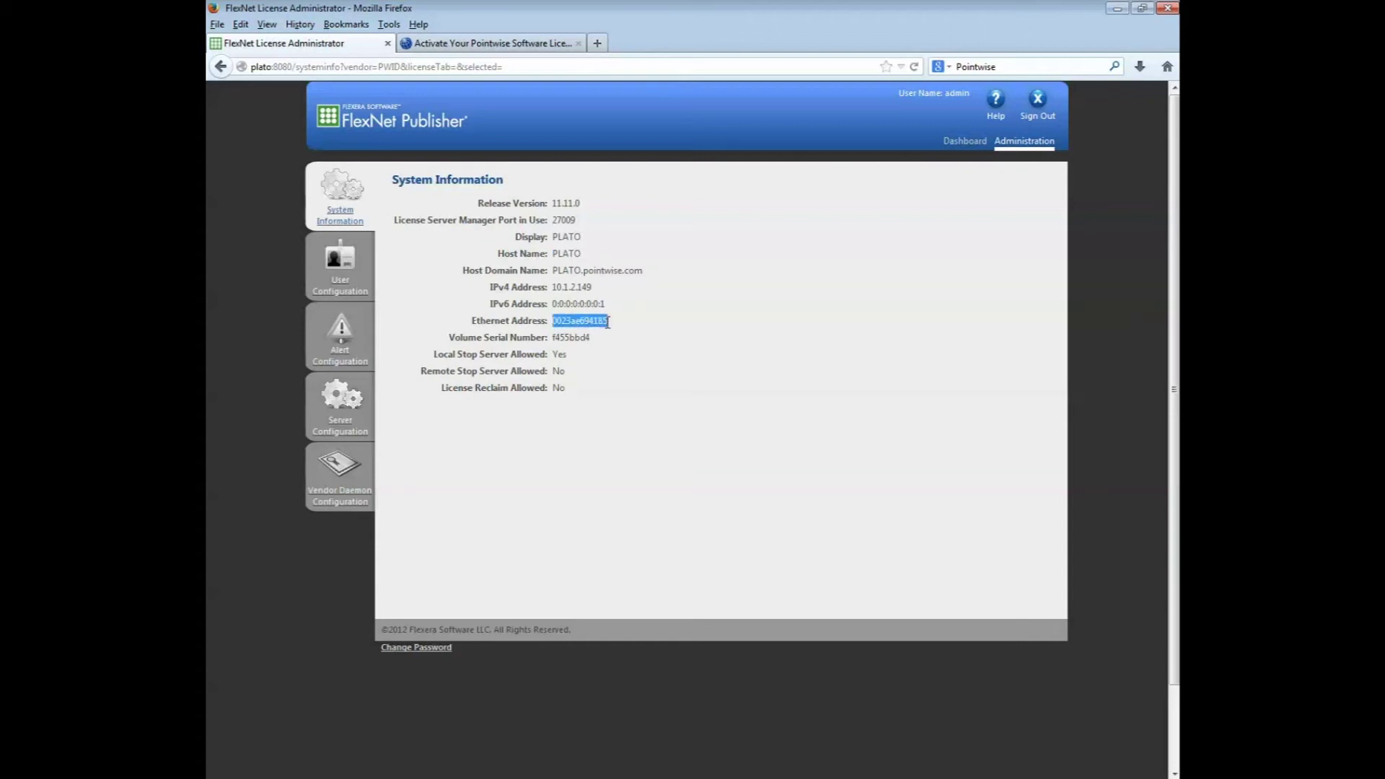
{"action": "left_click", "coordinate": [486, 45]}
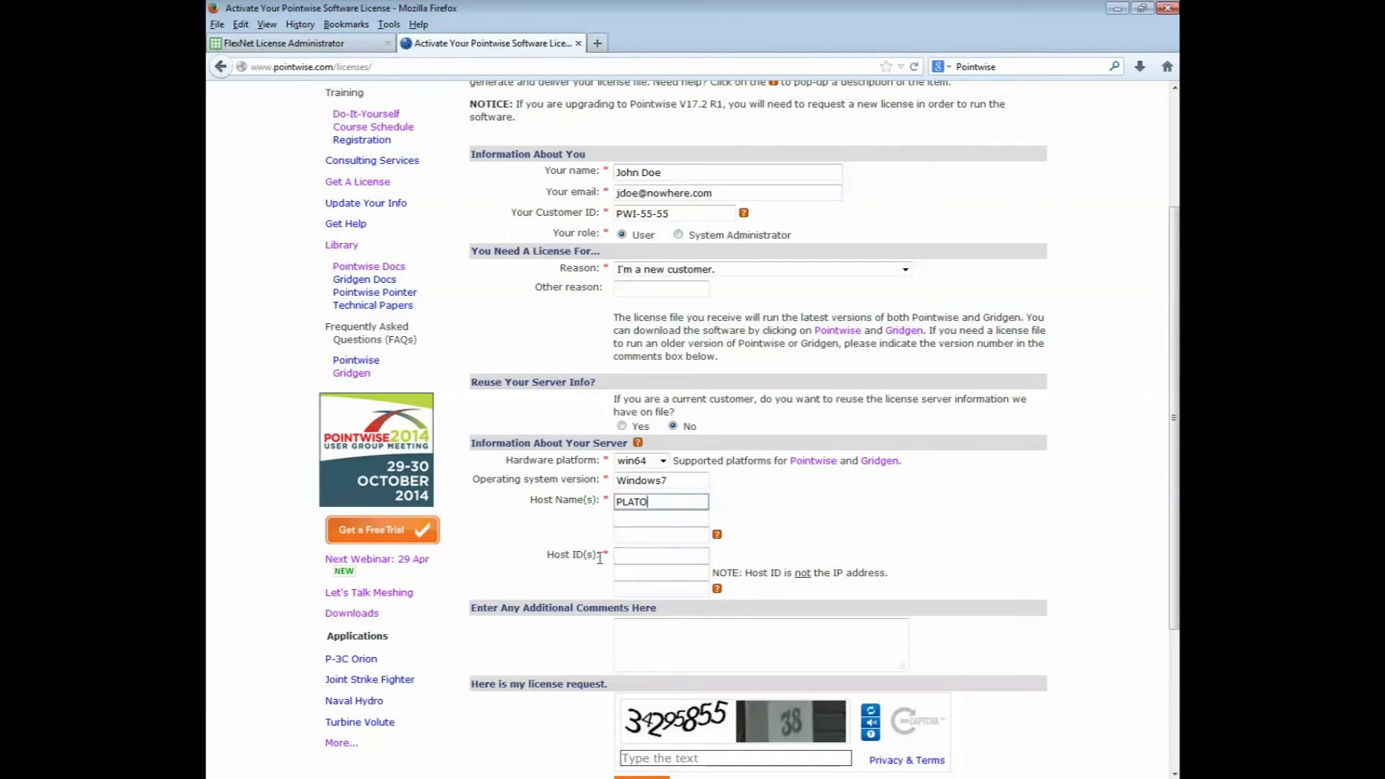
{"action": "left_click", "coordinate": [652, 556]}
{"action": "key", "text": "ctrl+v"}
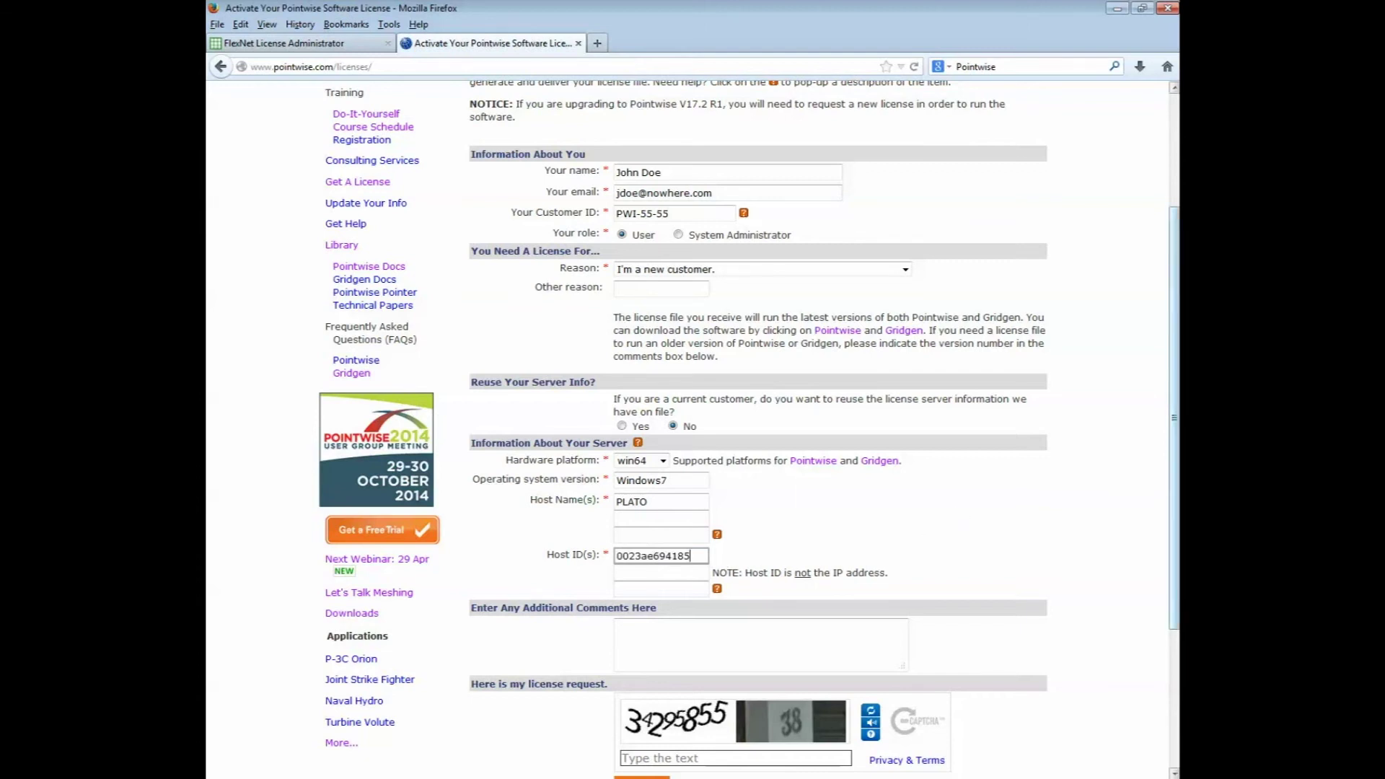
{"action": "left_click_drag", "start_coordinate": [1171, 392], "coordinate": [1167, 427]}
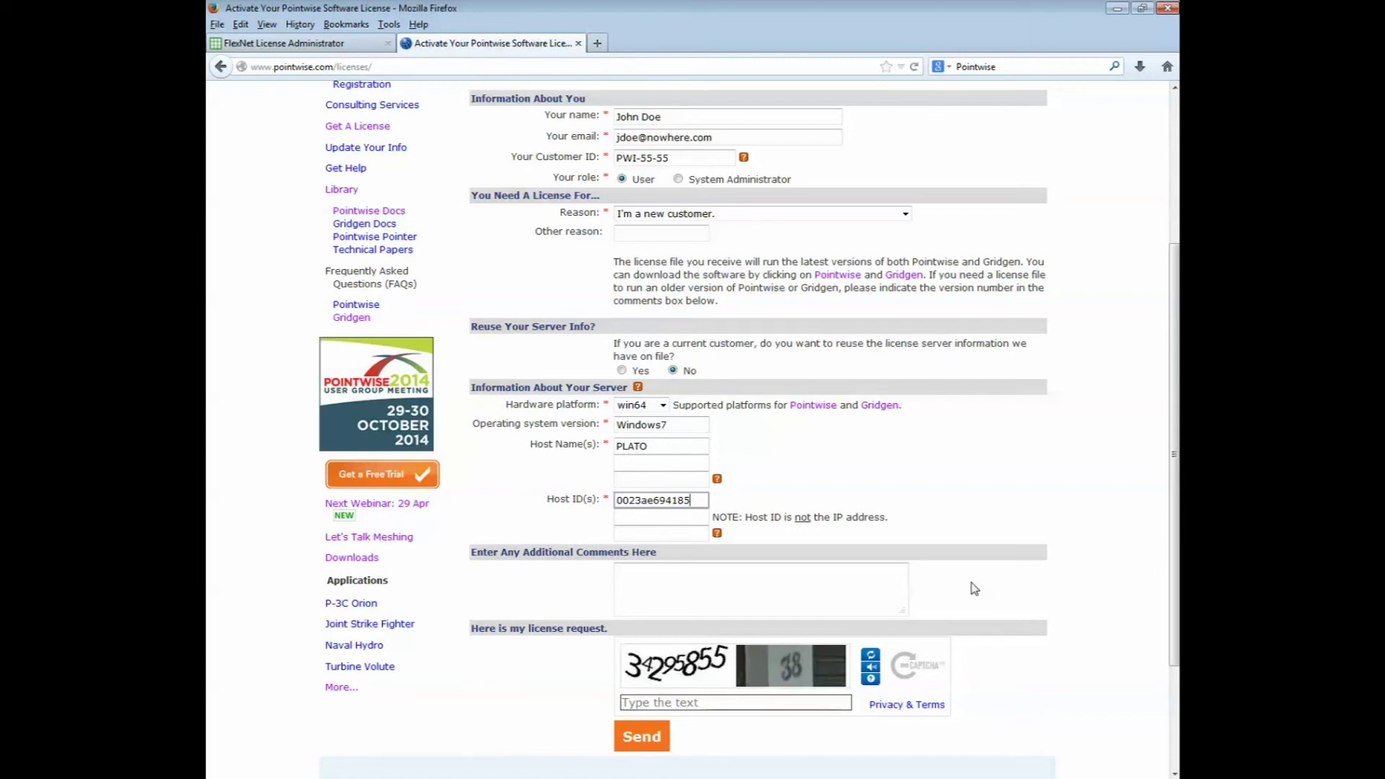
- Enter the captcha text, send the license request, then return to the FlexNet window
{"action": "left_click", "coordinate": [688, 704]}
{"action": "type", "text": "3429585538"}
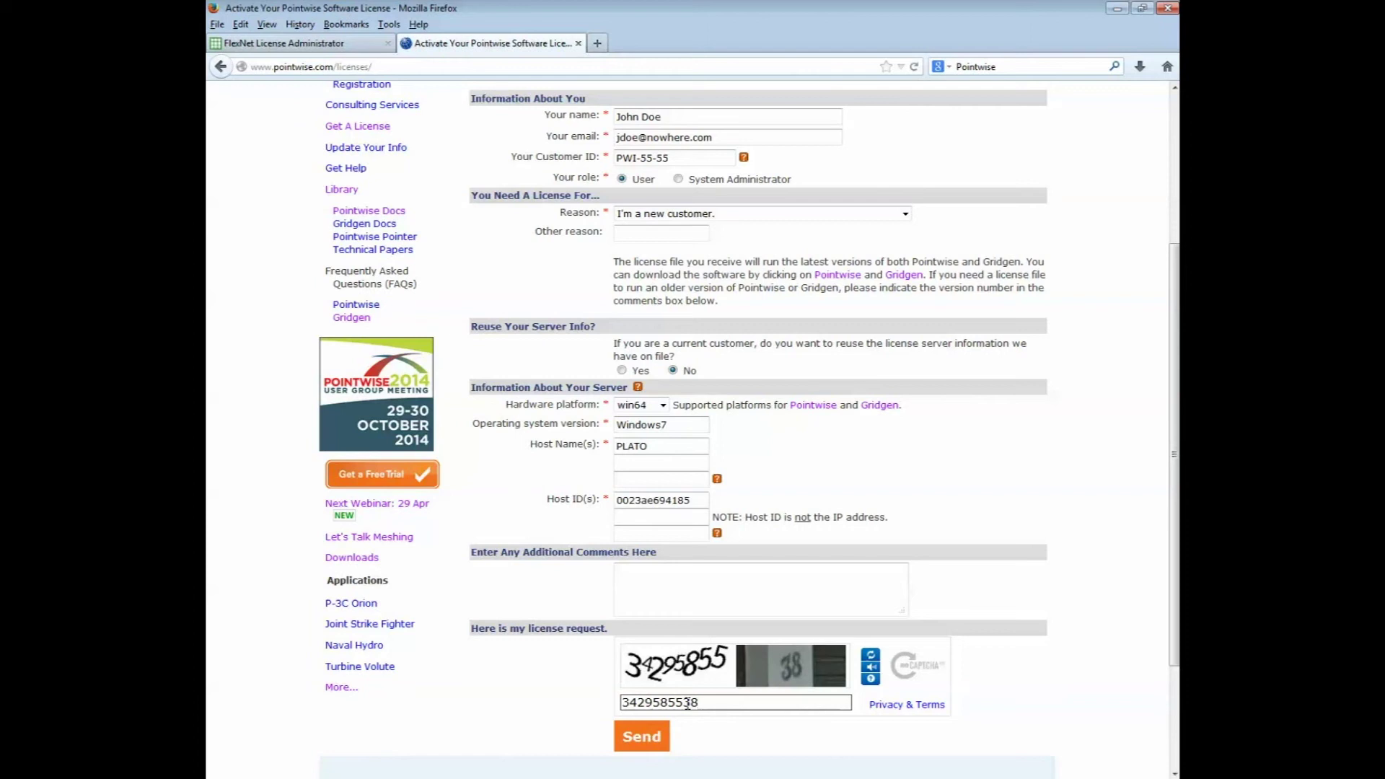
{"action": "left_click", "coordinate": [640, 740]}
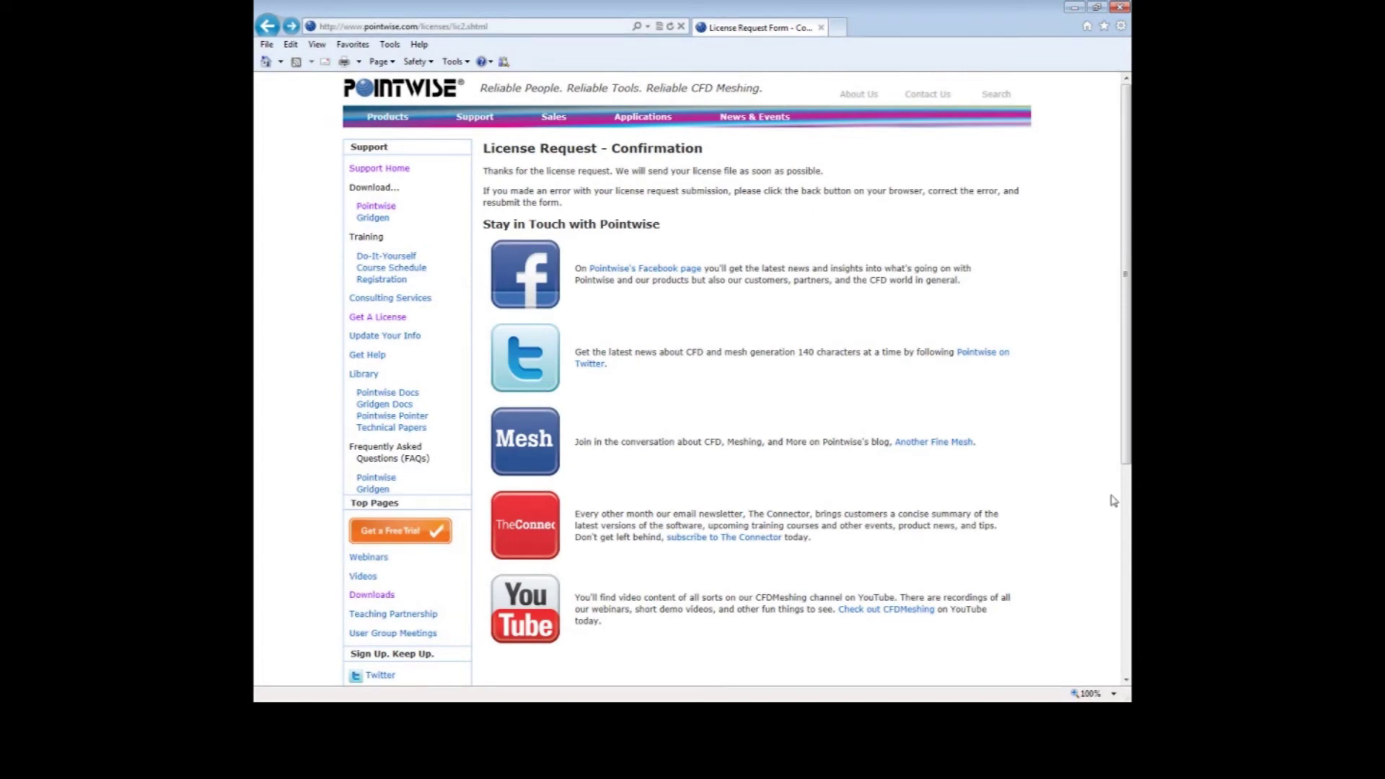
{"action": "key", "text": "alt+Tab"}
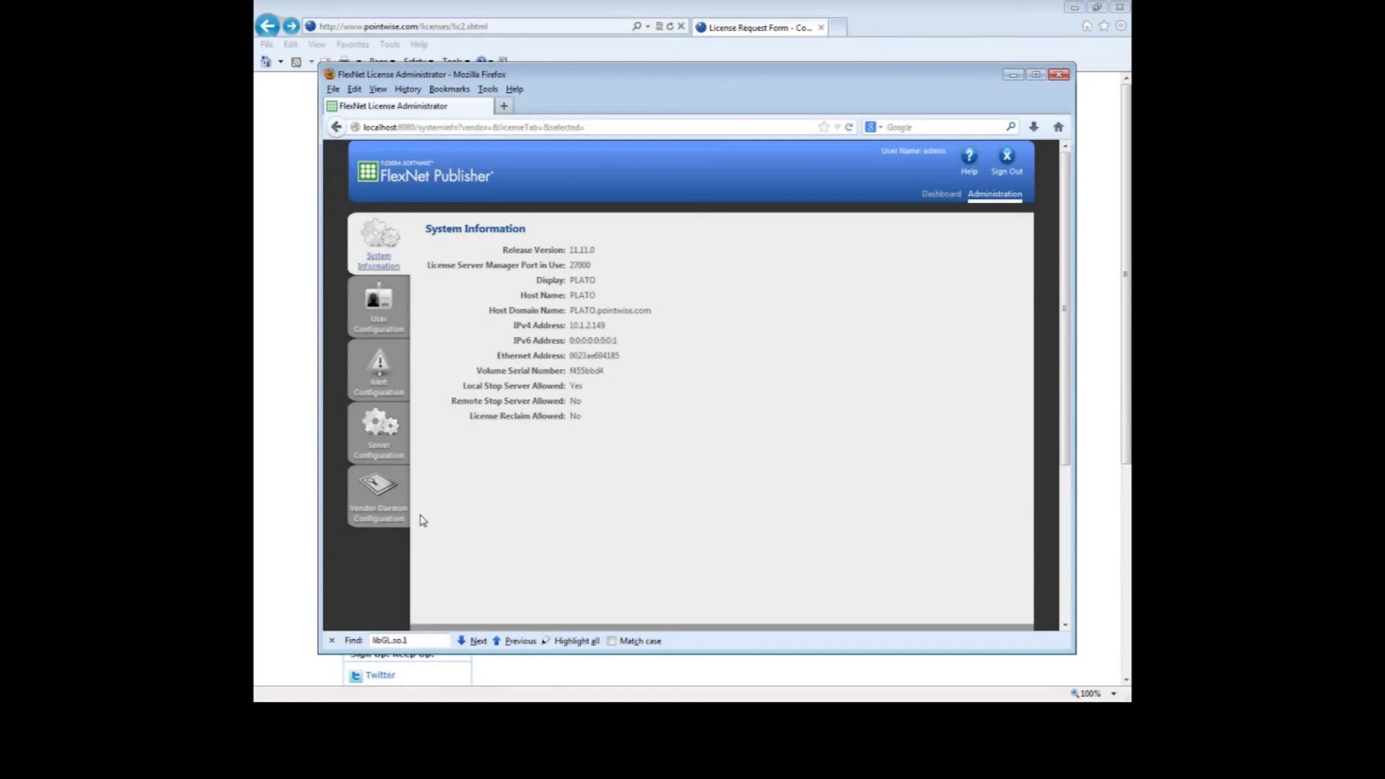
- Import pointwise_flexnet.lic via Vendor Daemon Configuration with Overwrite enabled, then return to the browser
{"action": "left_click", "coordinate": [371, 513]}
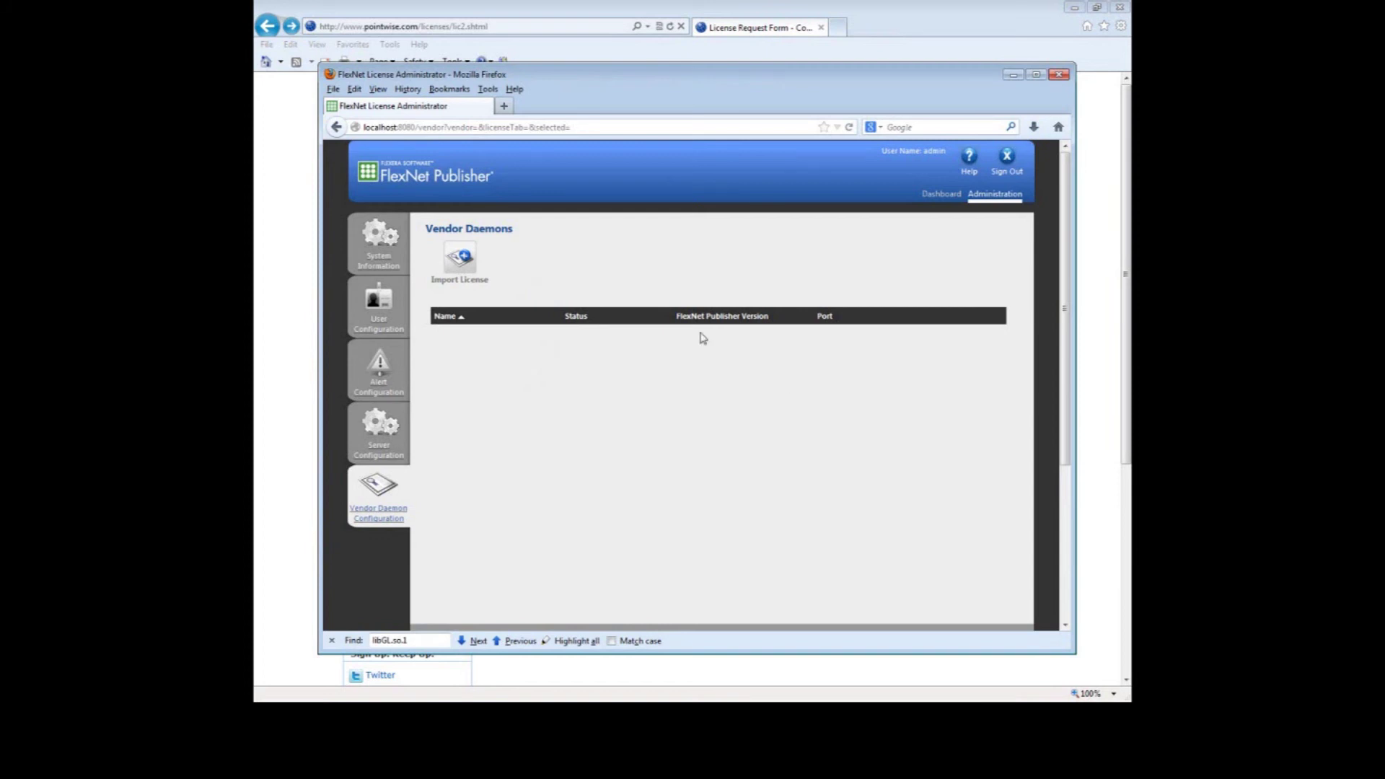
{"action": "left_click", "coordinate": [460, 267]}
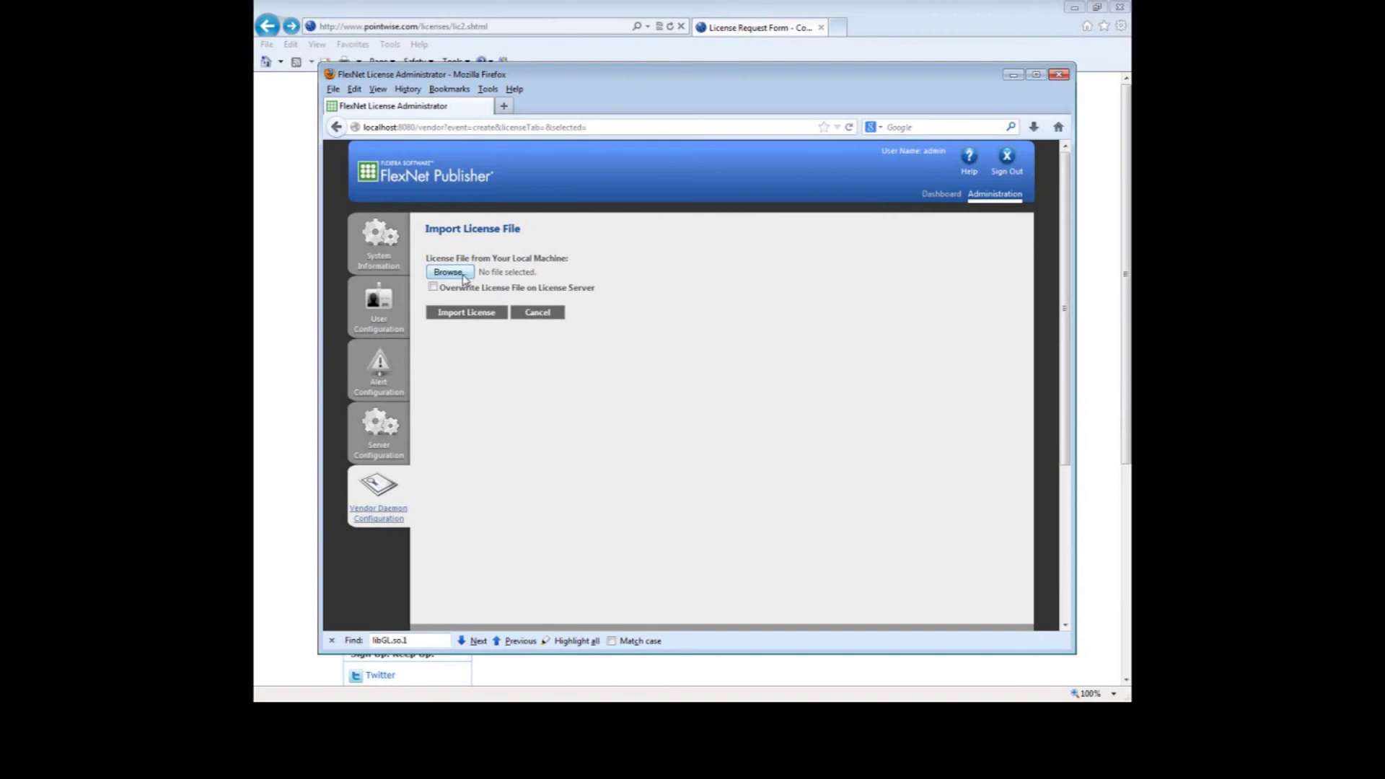
{"action": "left_click", "coordinate": [453, 274]}
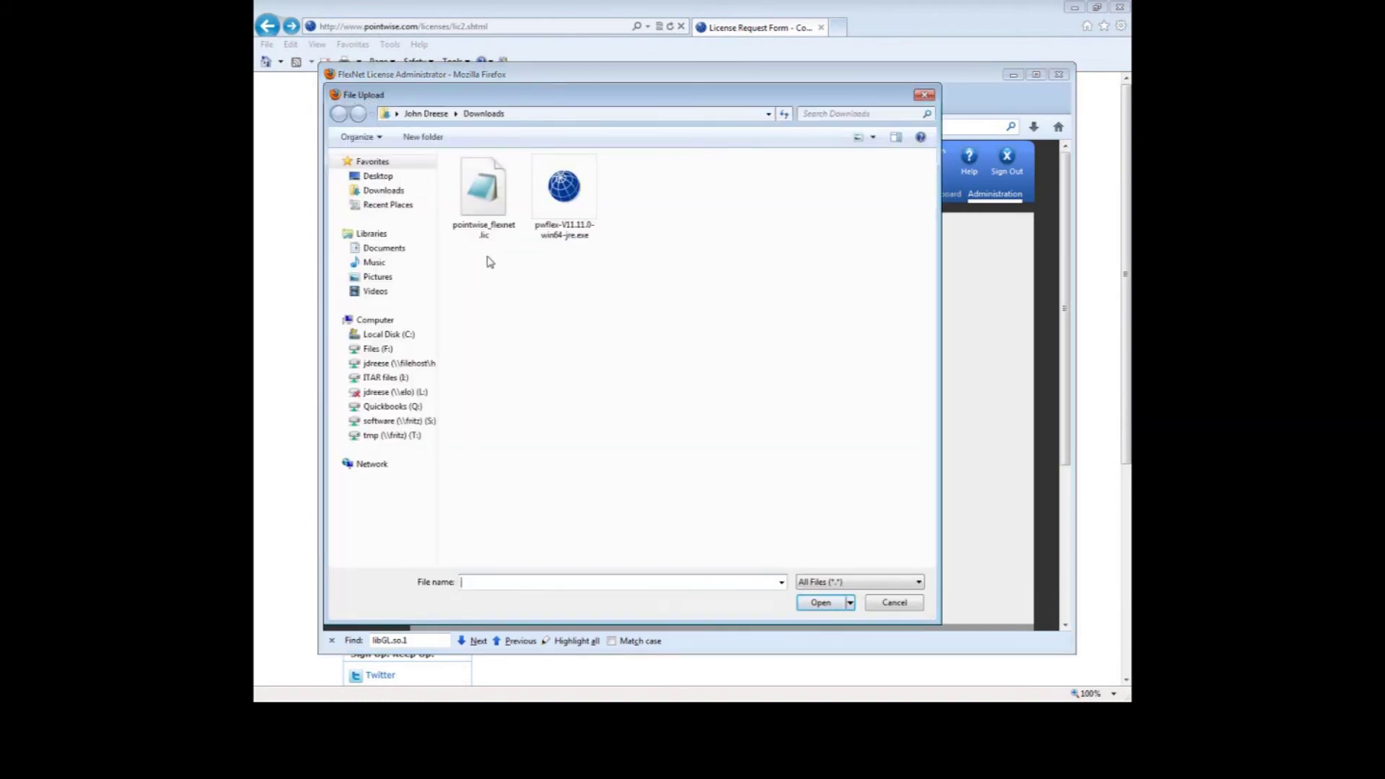
{"action": "left_click", "coordinate": [482, 198]}
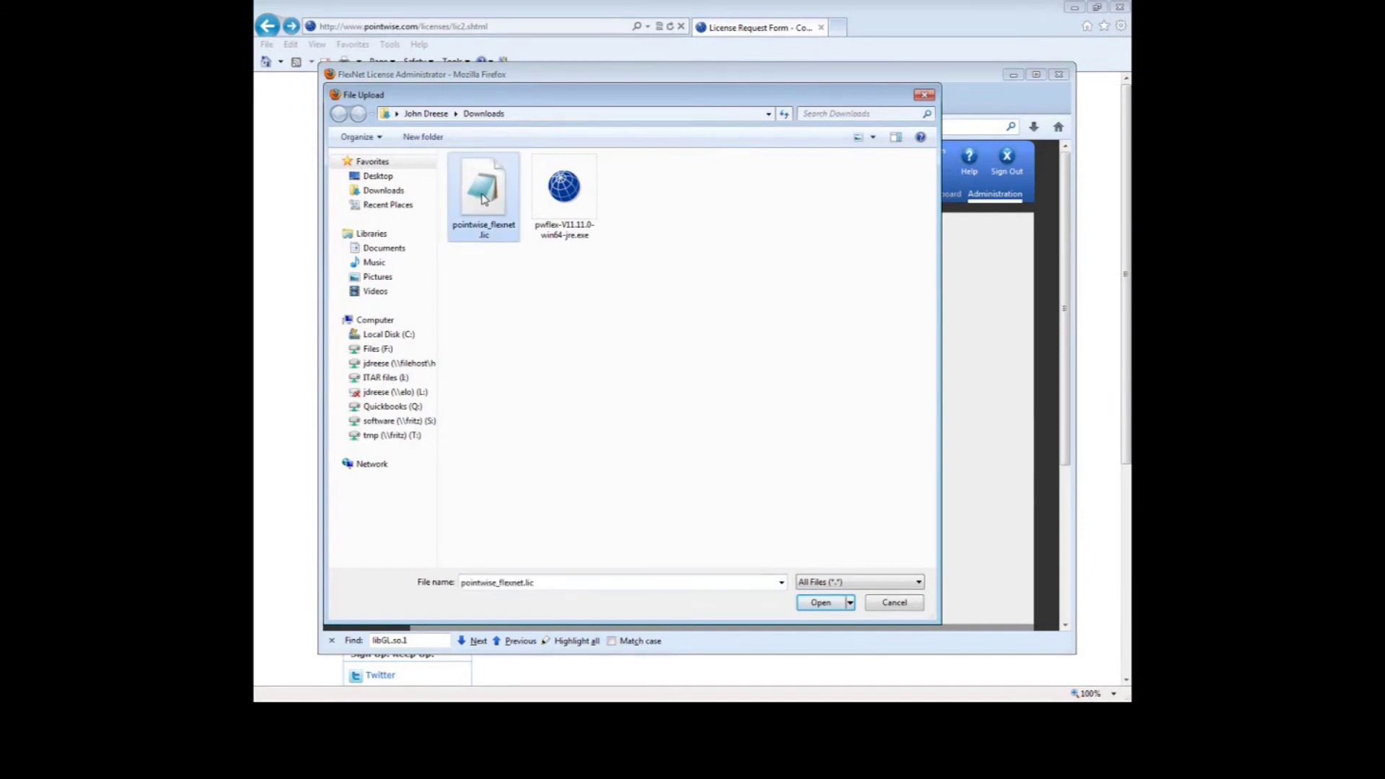
{"action": "left_click", "coordinate": [820, 602]}
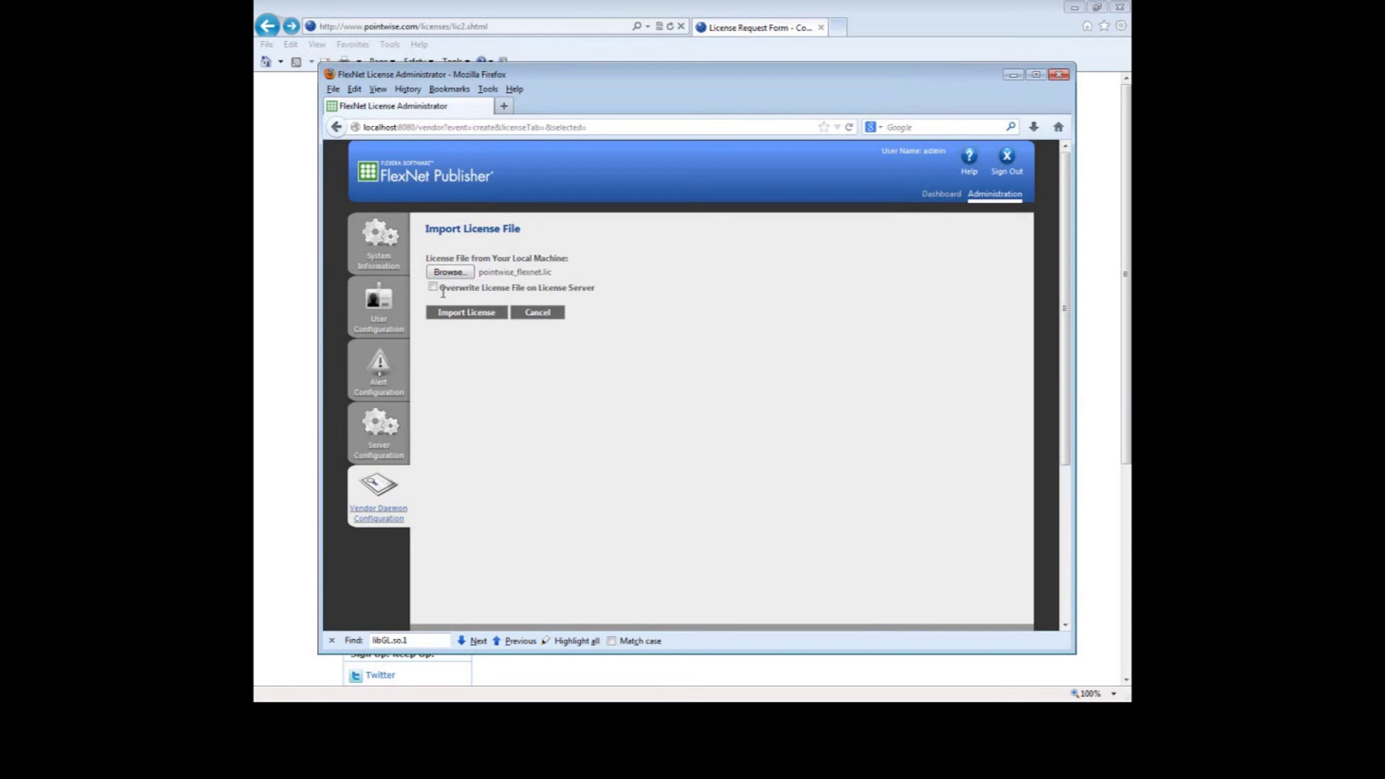
{"action": "left_click", "coordinate": [434, 288]}
{"action": "left_click", "coordinate": [472, 320]}
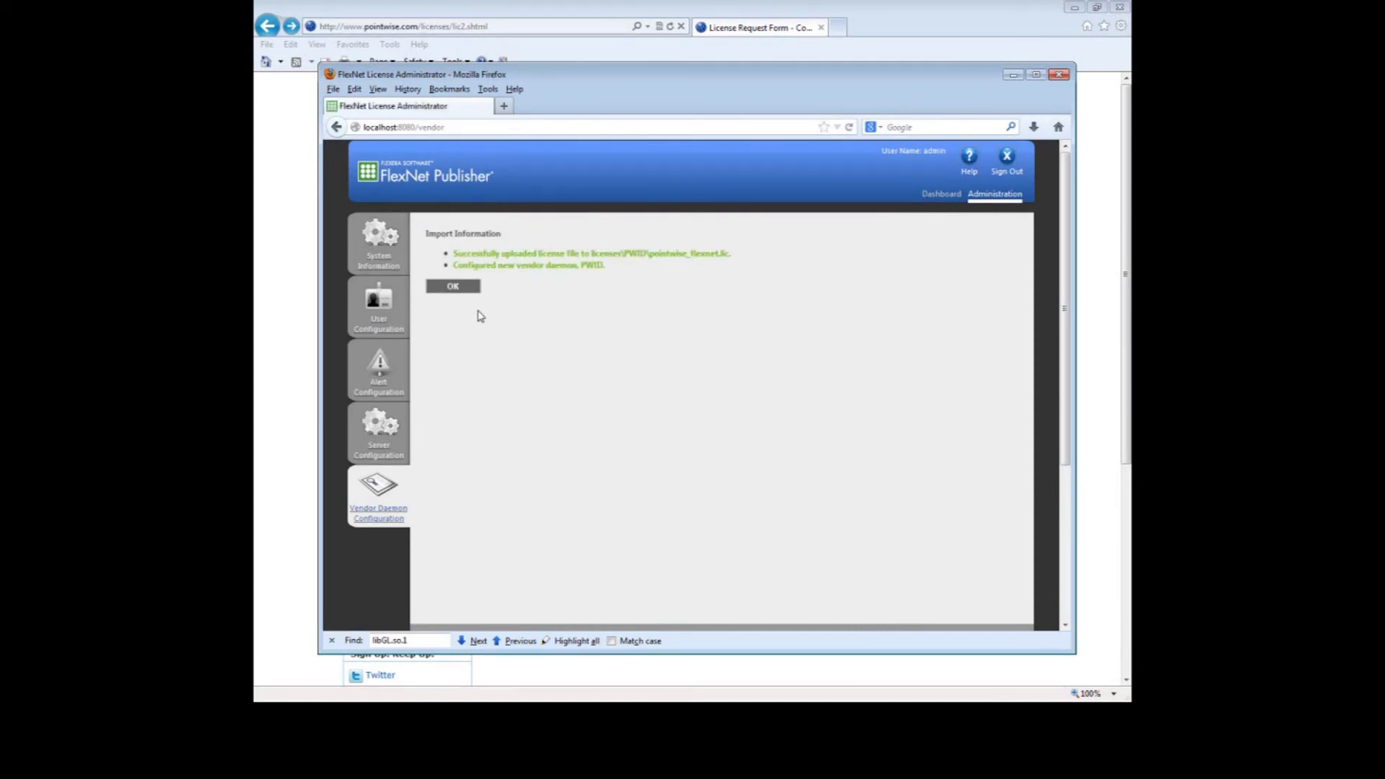
{"action": "left_click", "coordinate": [464, 290]}
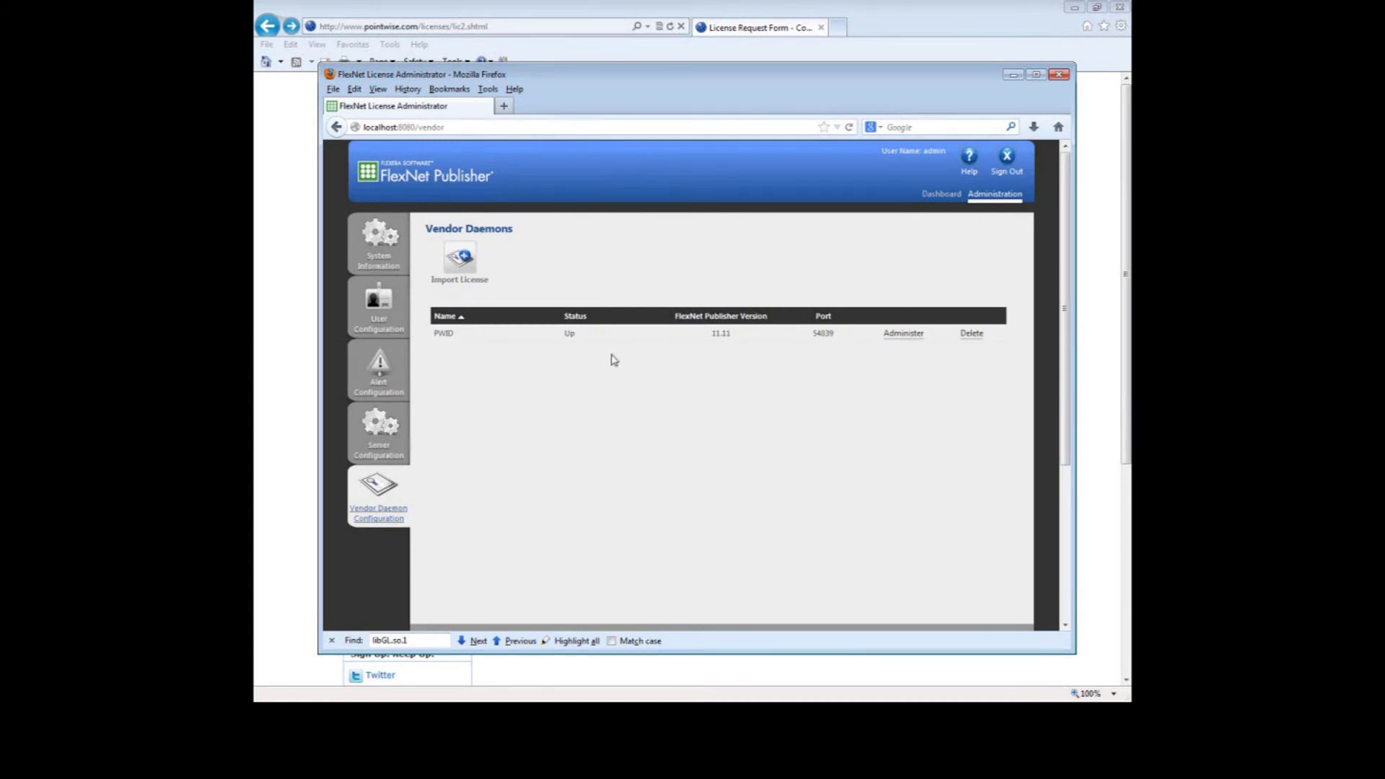
{"action": "left_click", "coordinate": [582, 5]}
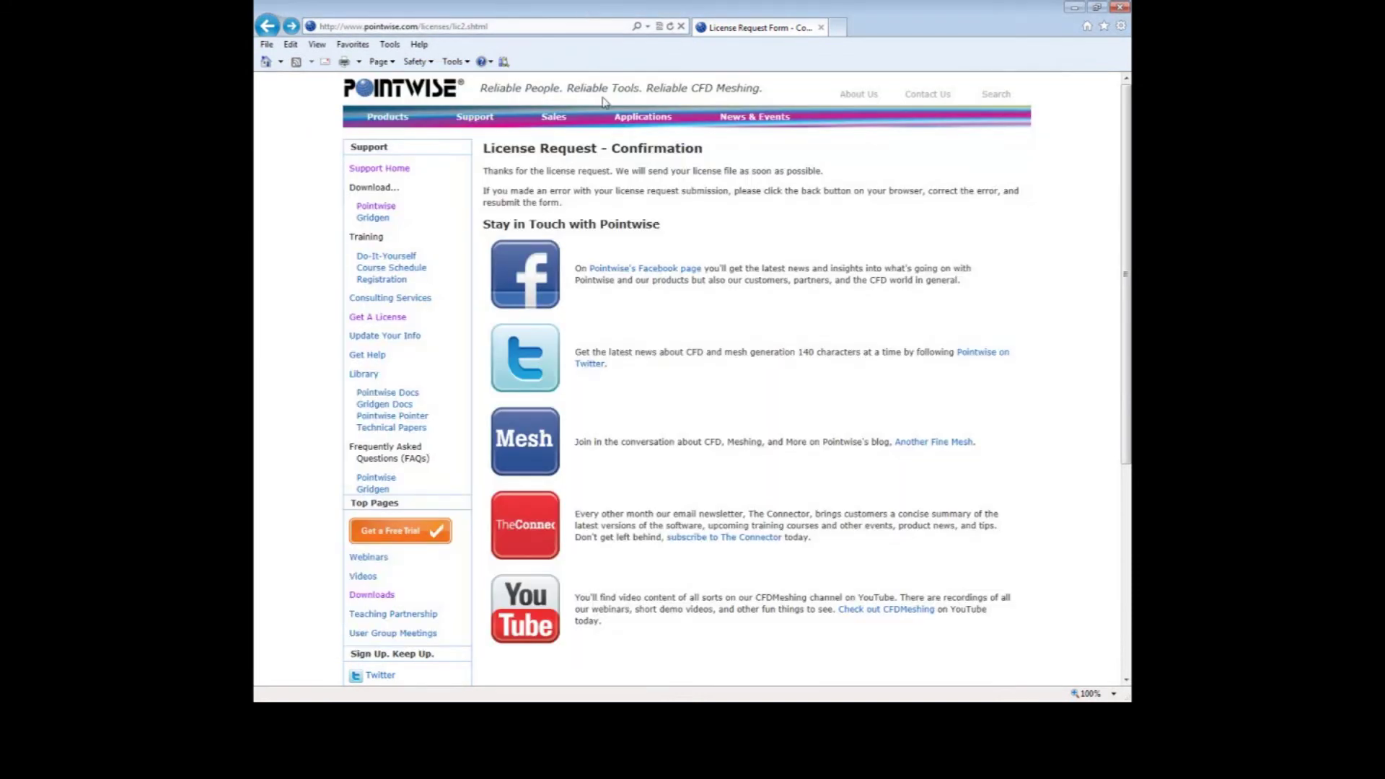
- Save the Windows 64-bit installer pw-V17.1R3-win64-jre.exe from the Download Pointwise page
{"action": "mouse_move", "coordinate": [477, 127]}
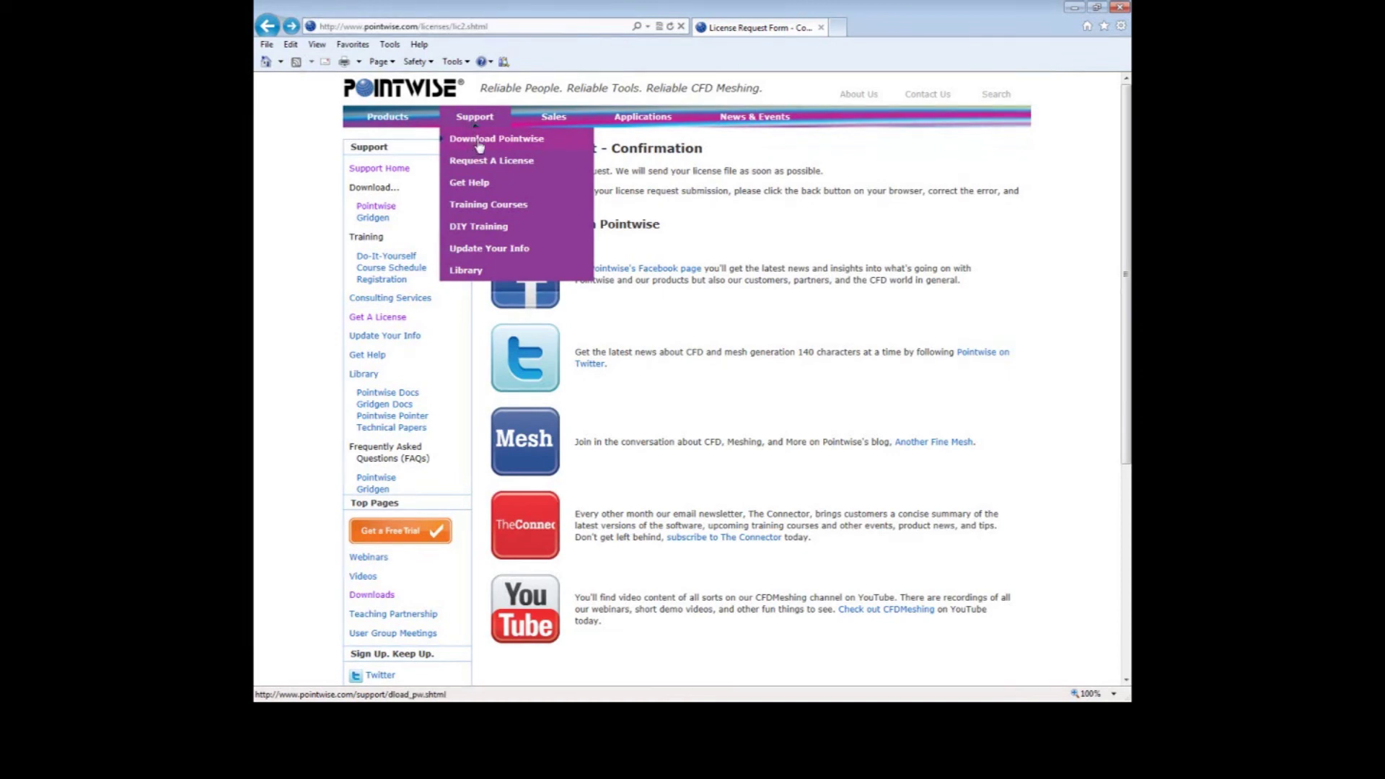
{"action": "left_click", "coordinate": [474, 145]}
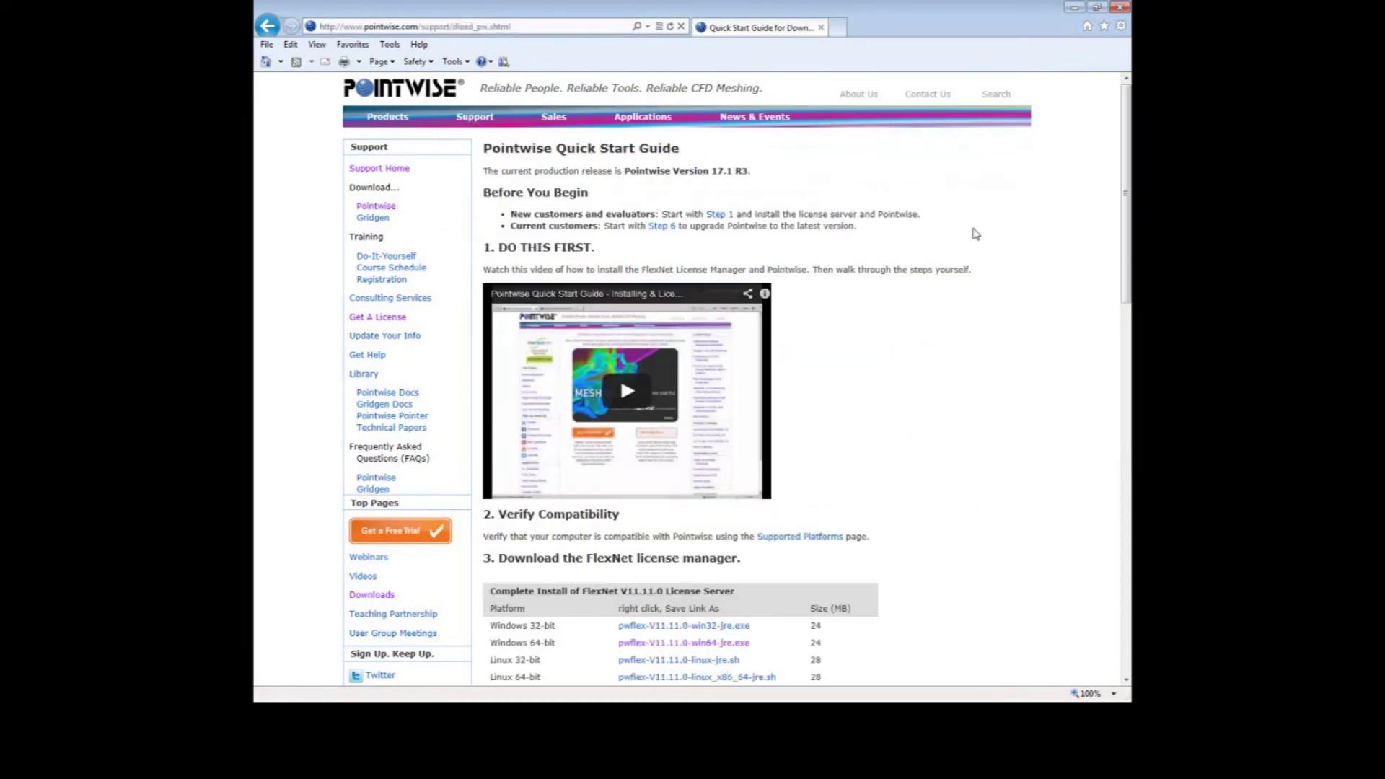
{"action": "left_click_drag", "start_coordinate": [1126, 178], "coordinate": [1126, 429]}
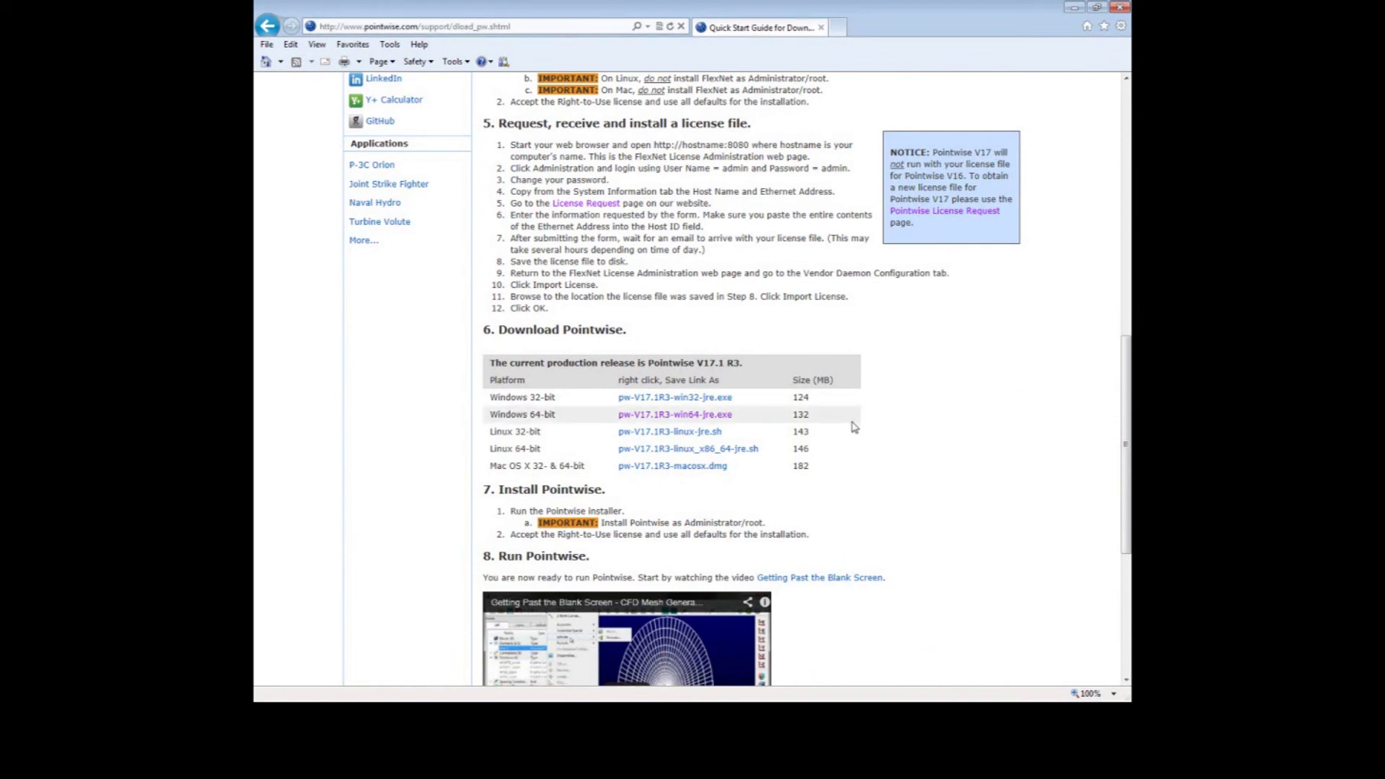
{"action": "left_click", "coordinate": [712, 417]}
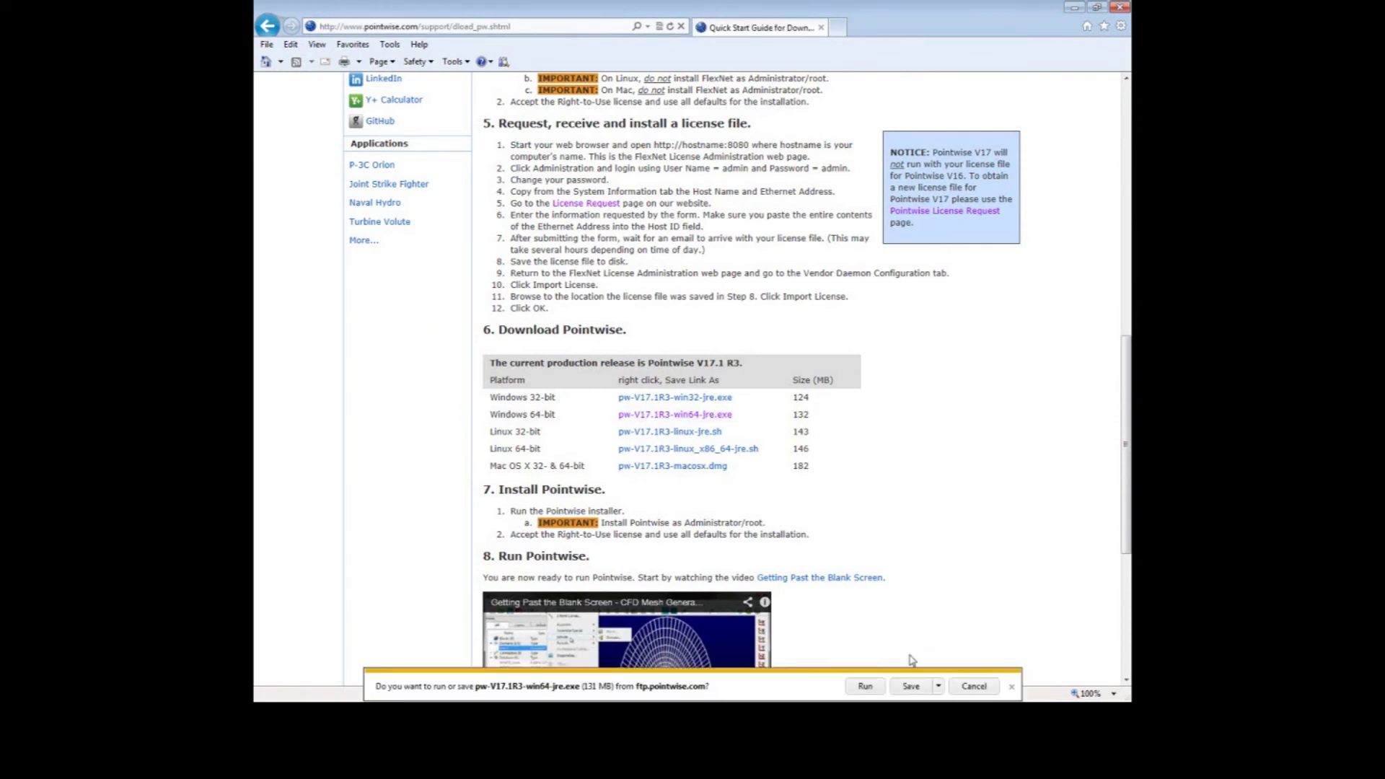
{"action": "left_click", "coordinate": [909, 690]}
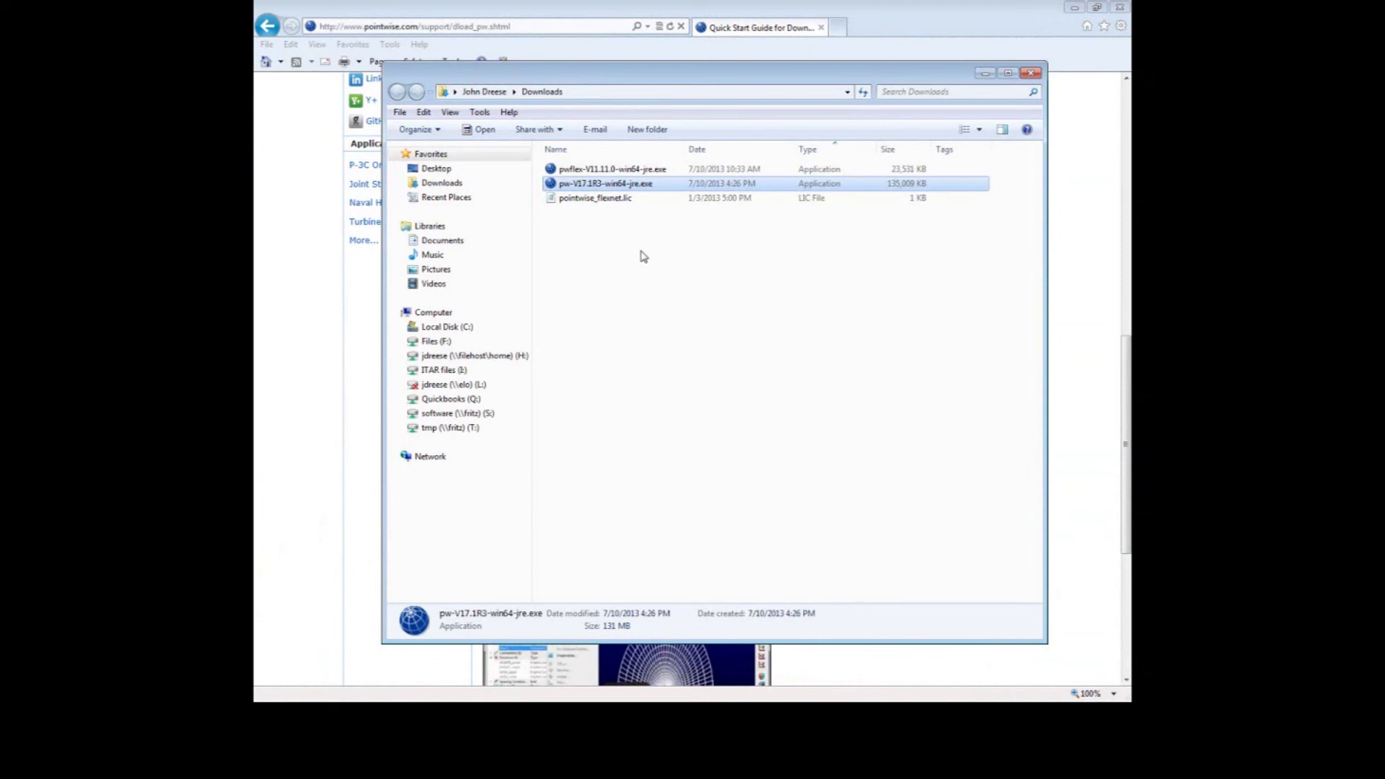
- Run the downloaded installer, accept the agreement, and proceed through Next to install Pointwise
{"action": "double_click", "coordinate": [640, 182]}
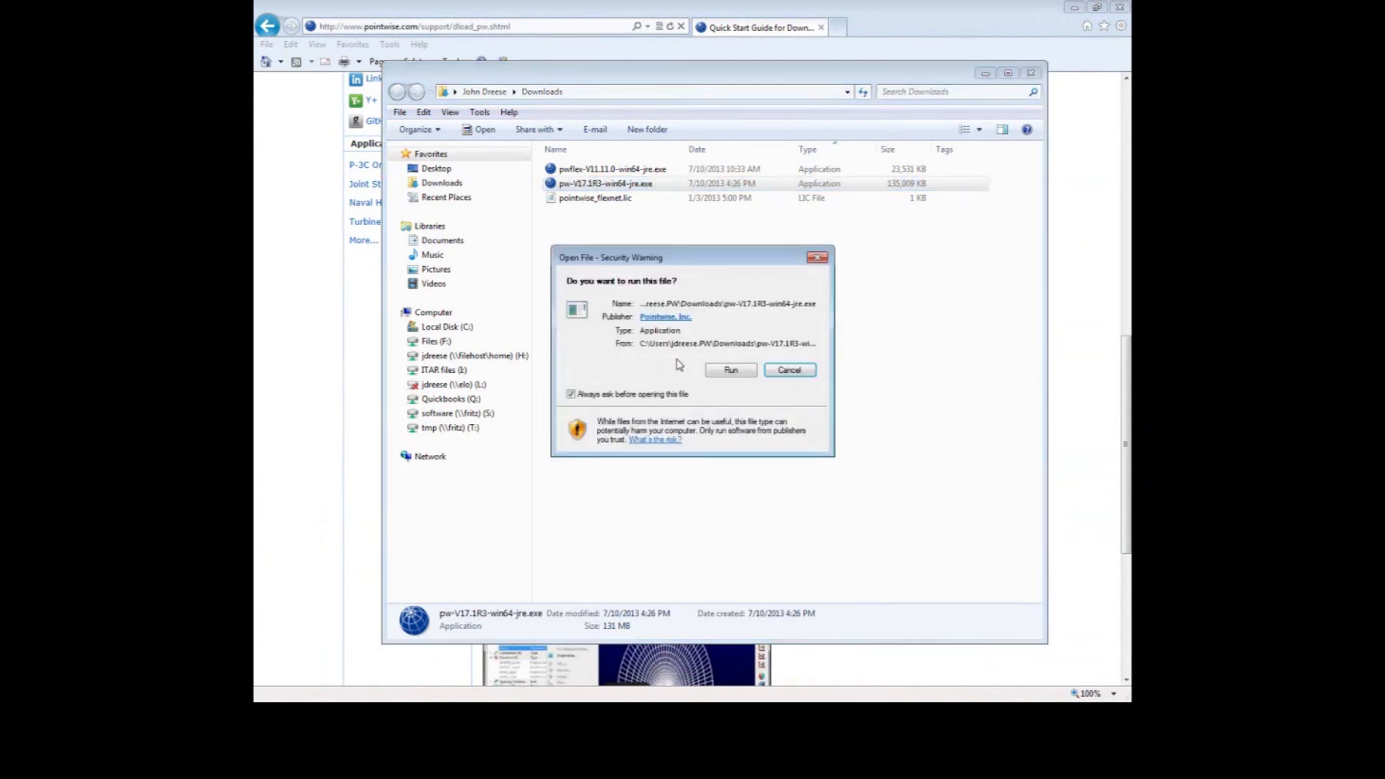
{"action": "left_click", "coordinate": [730, 372]}
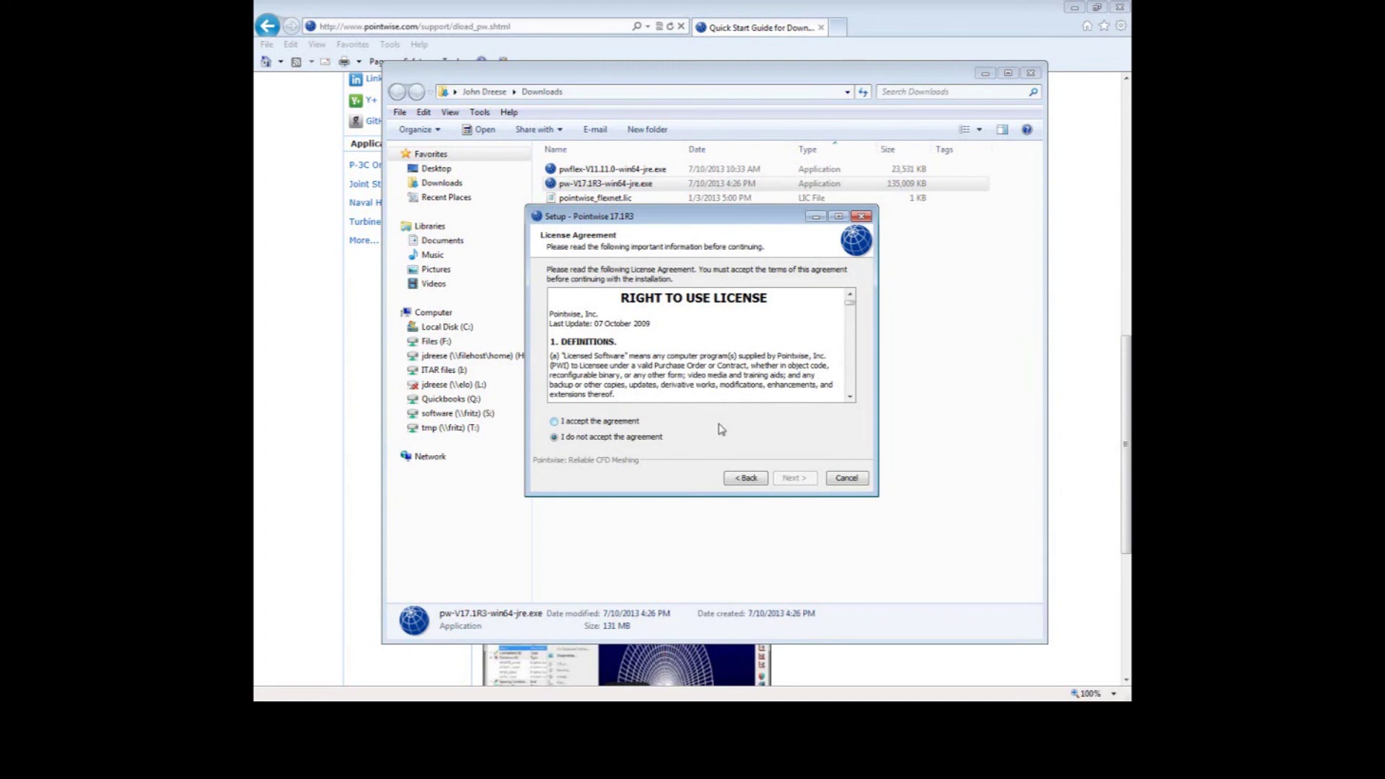
{"action": "left_click", "coordinate": [555, 422]}
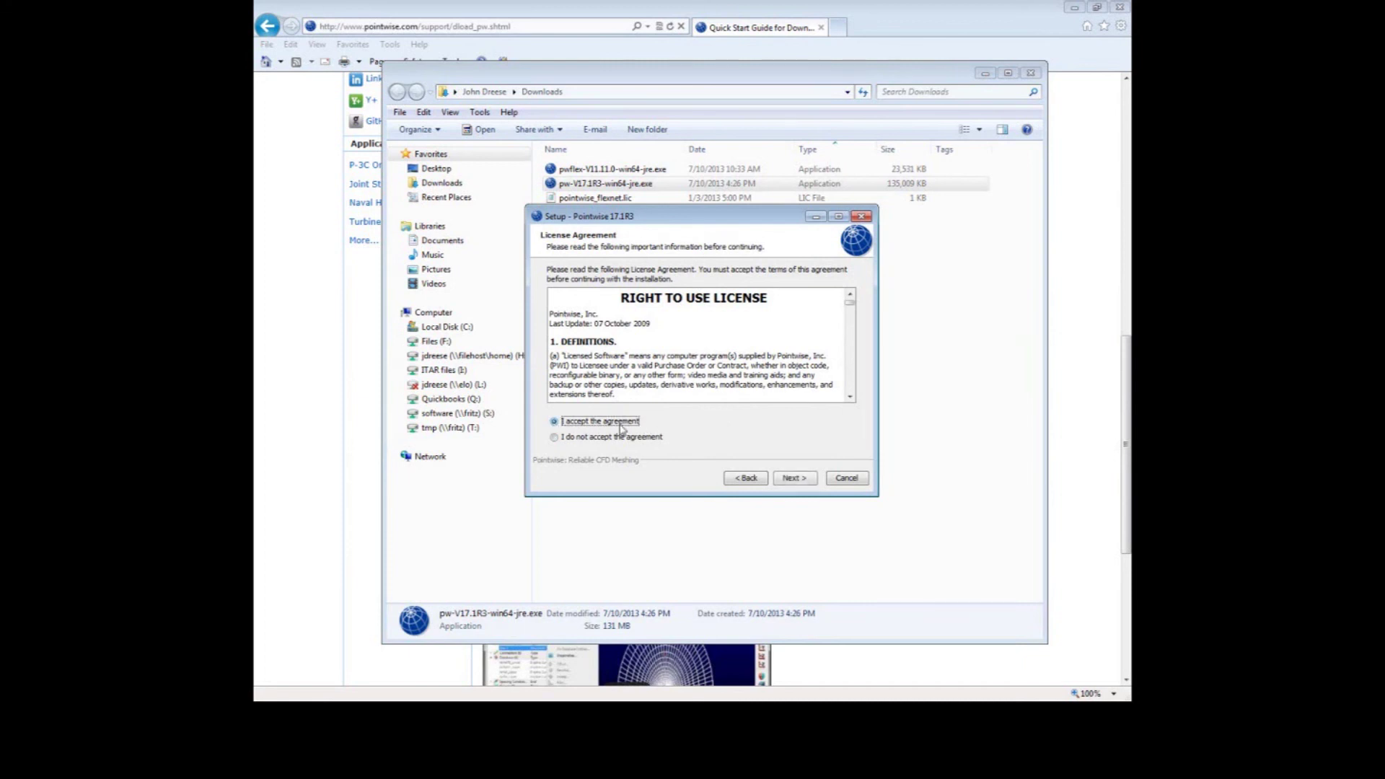
{"action": "left_click", "coordinate": [794, 480]}
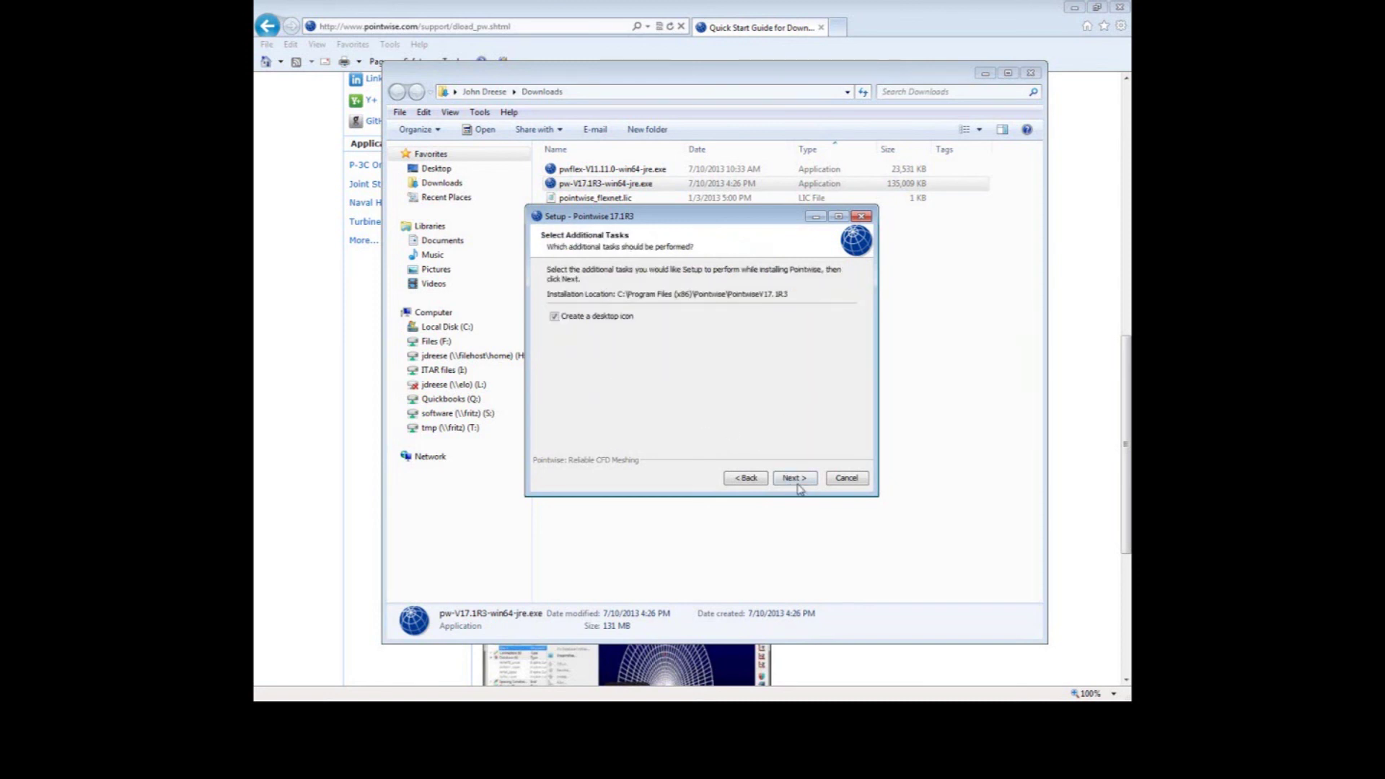
{"action": "left_click", "coordinate": [796, 481]}
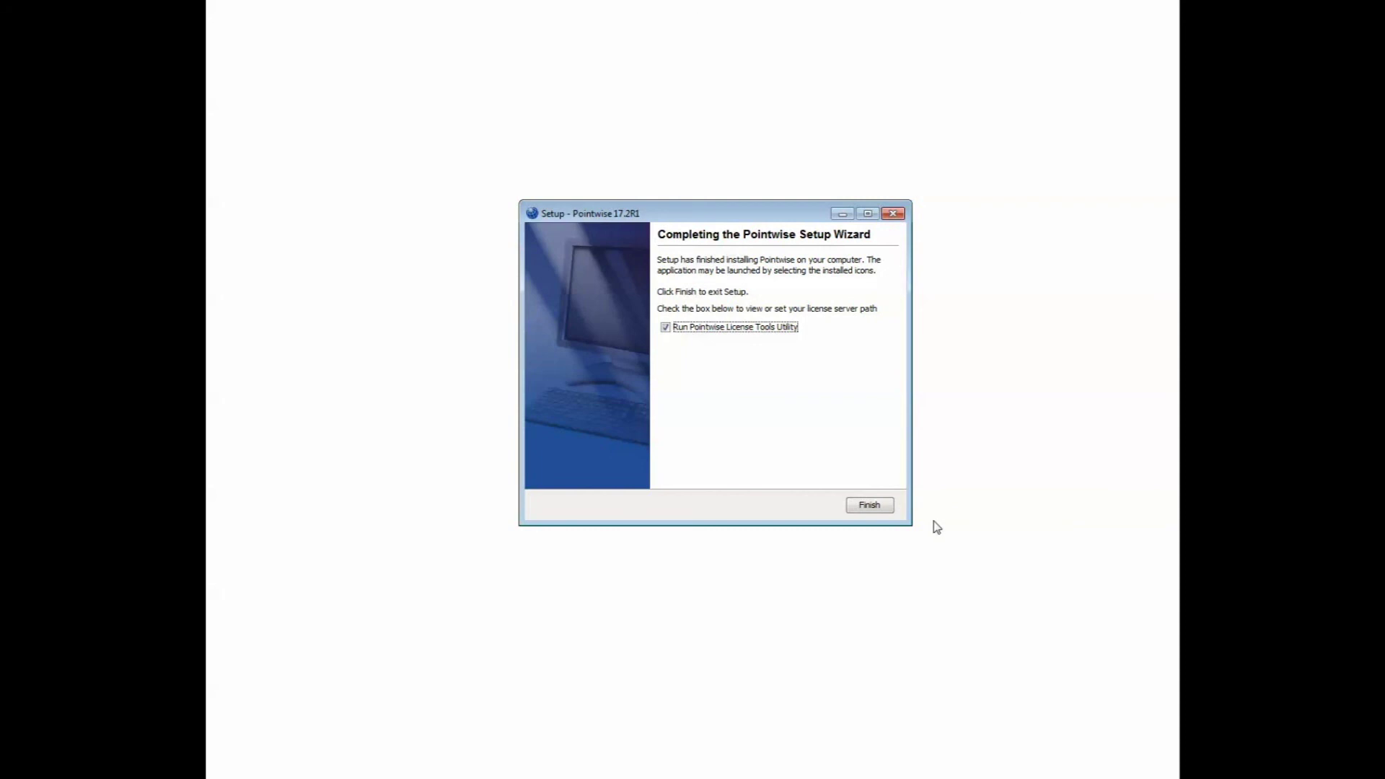
{"action": "left_click", "coordinate": [869, 507]}
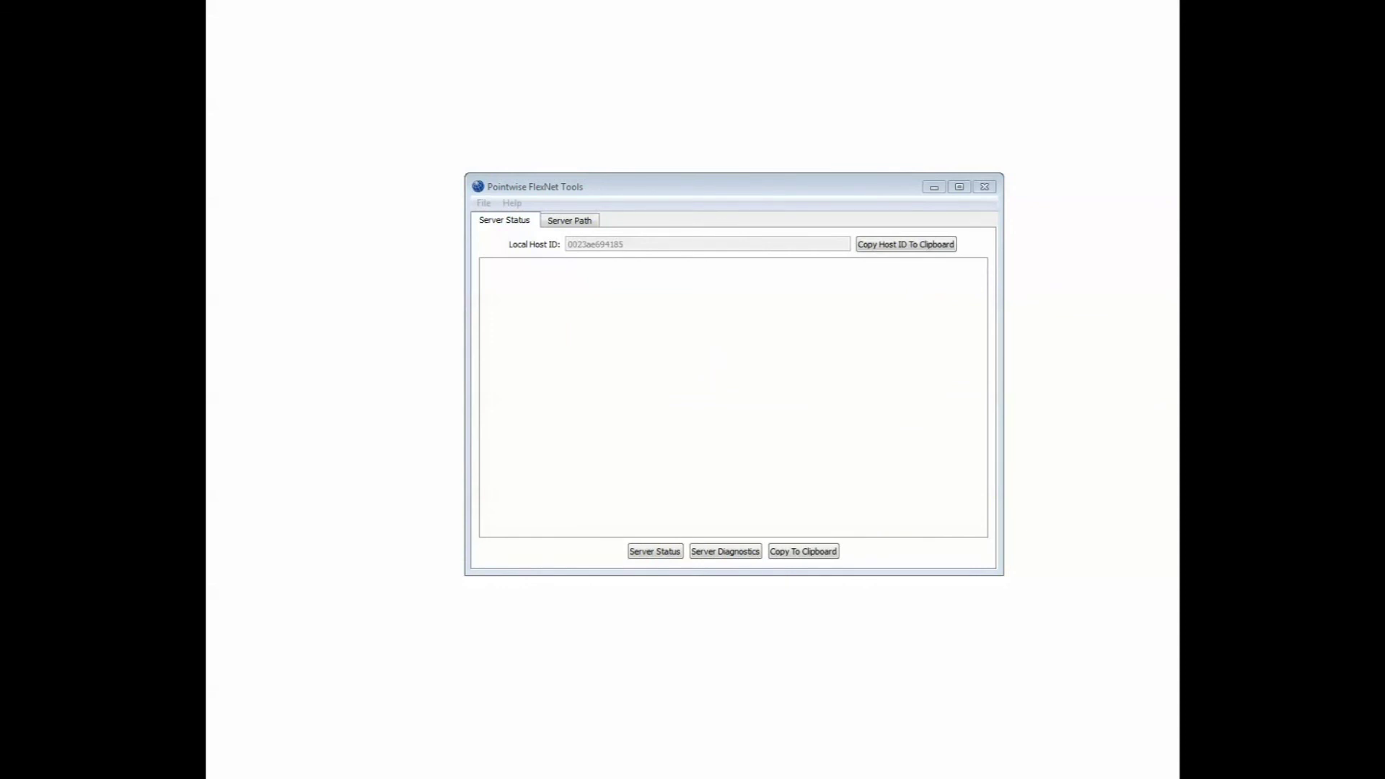
{"action": "left_click", "coordinate": [517, 228]}
{"action": "left_click", "coordinate": [576, 227]}
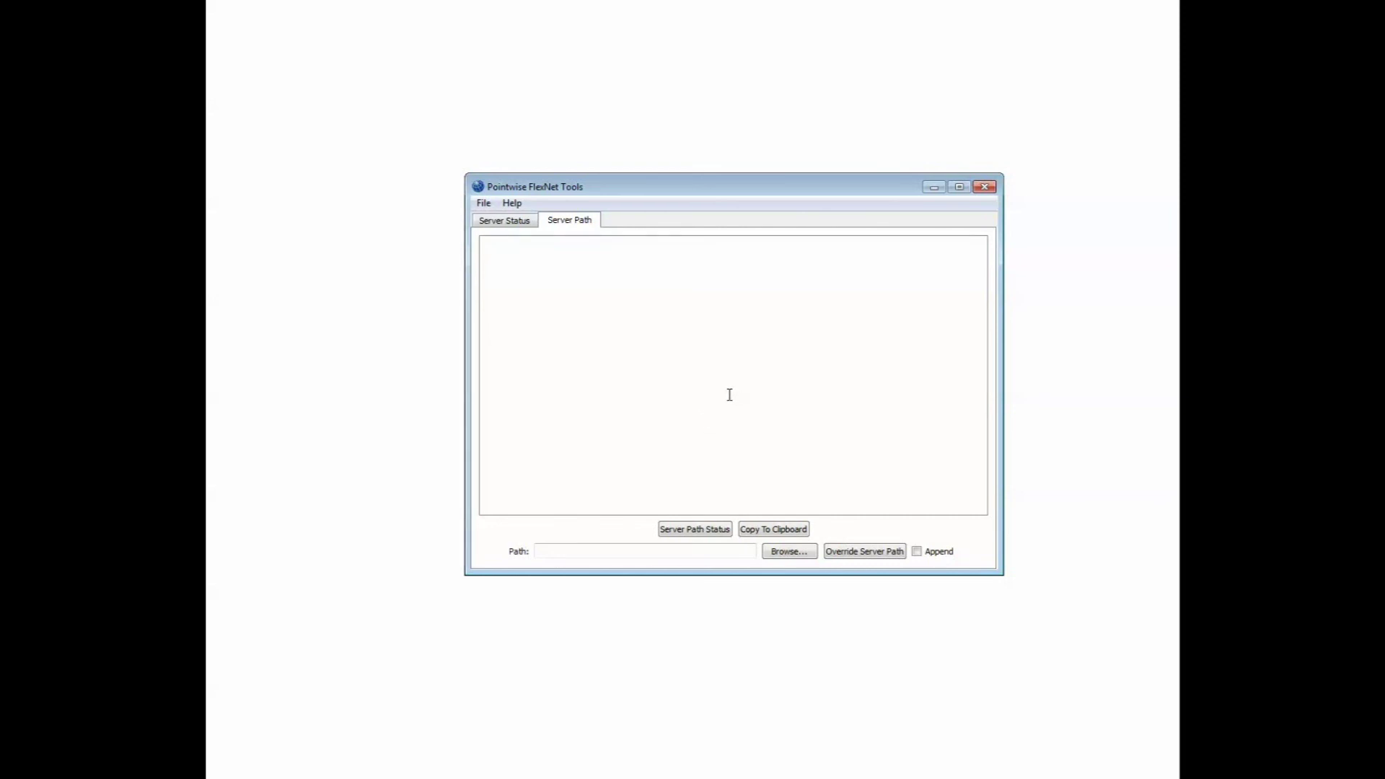
{"action": "left_click", "coordinate": [637, 552]}
{"action": "type", "text": "@plato"}
{"action": "left_click", "coordinate": [864, 554]}
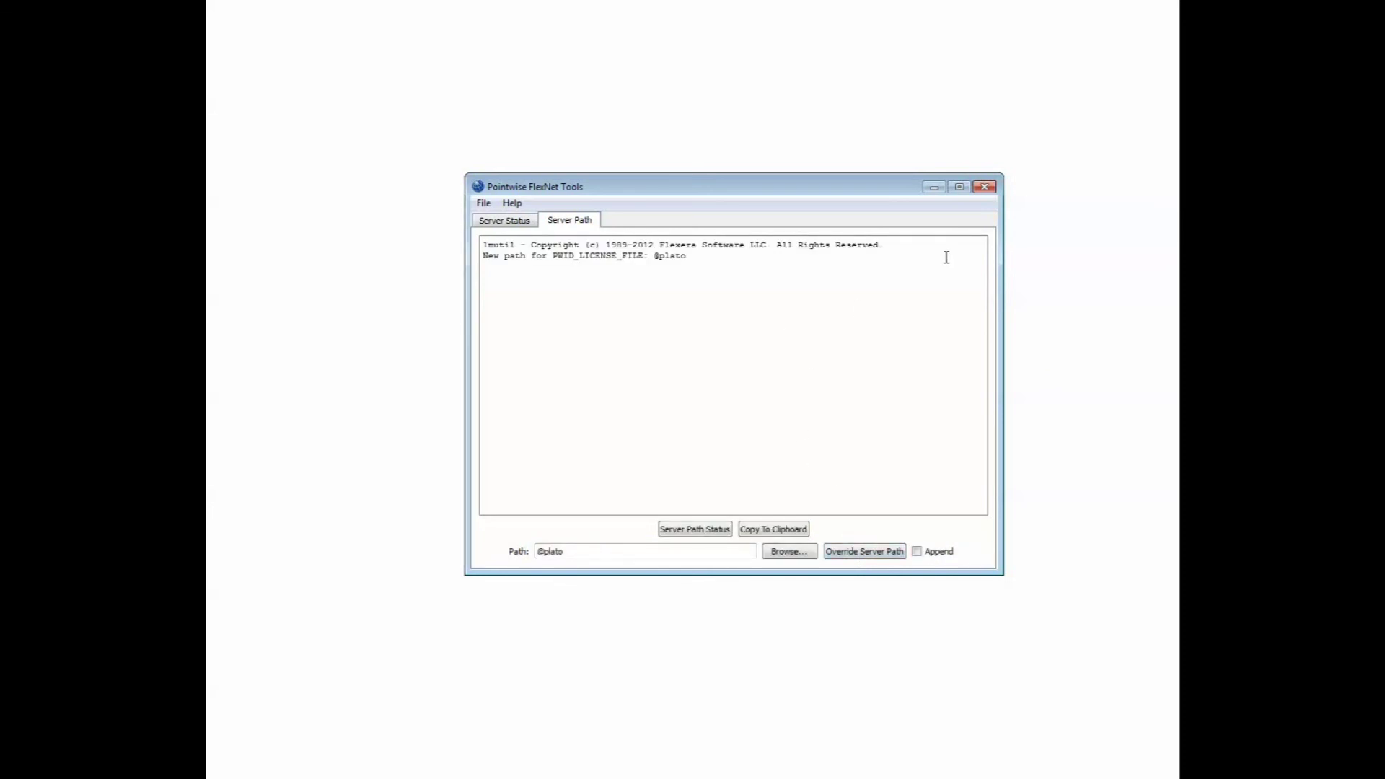
{"action": "left_click", "coordinate": [482, 203]}
{"action": "left_click", "coordinate": [505, 221]}
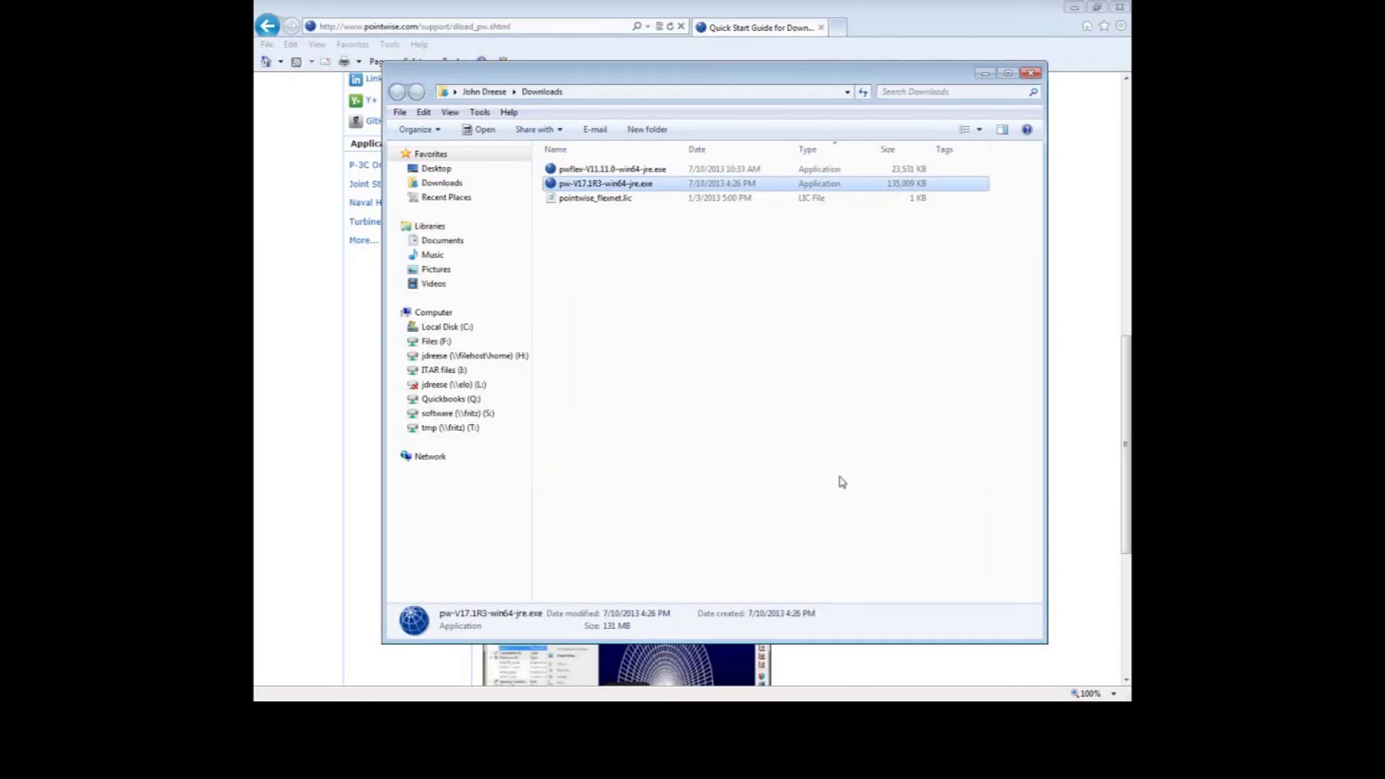